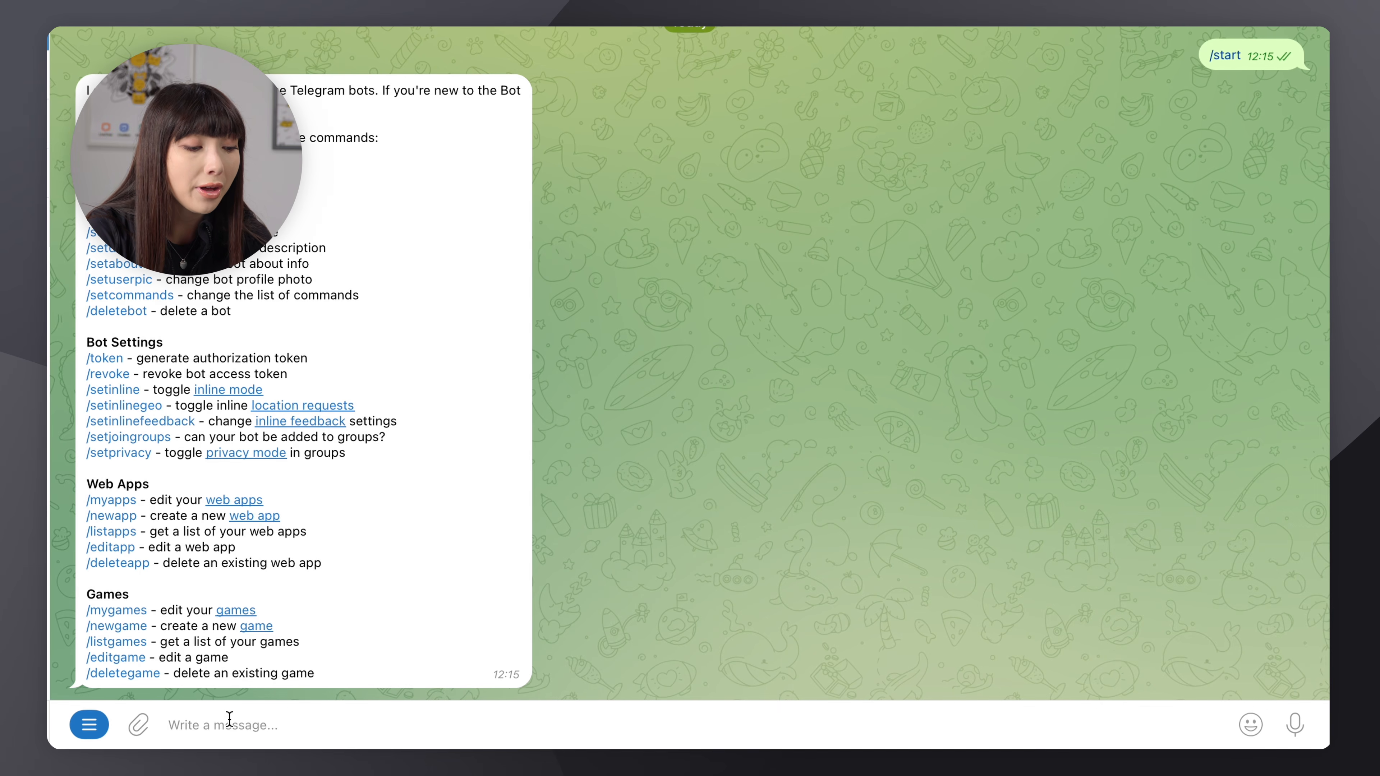
Create a new bot through BotFather with the name lc_telegram_01_bot and the username lc_telegram_01_bot
{"action": "left_click", "coordinate": [89, 725]}
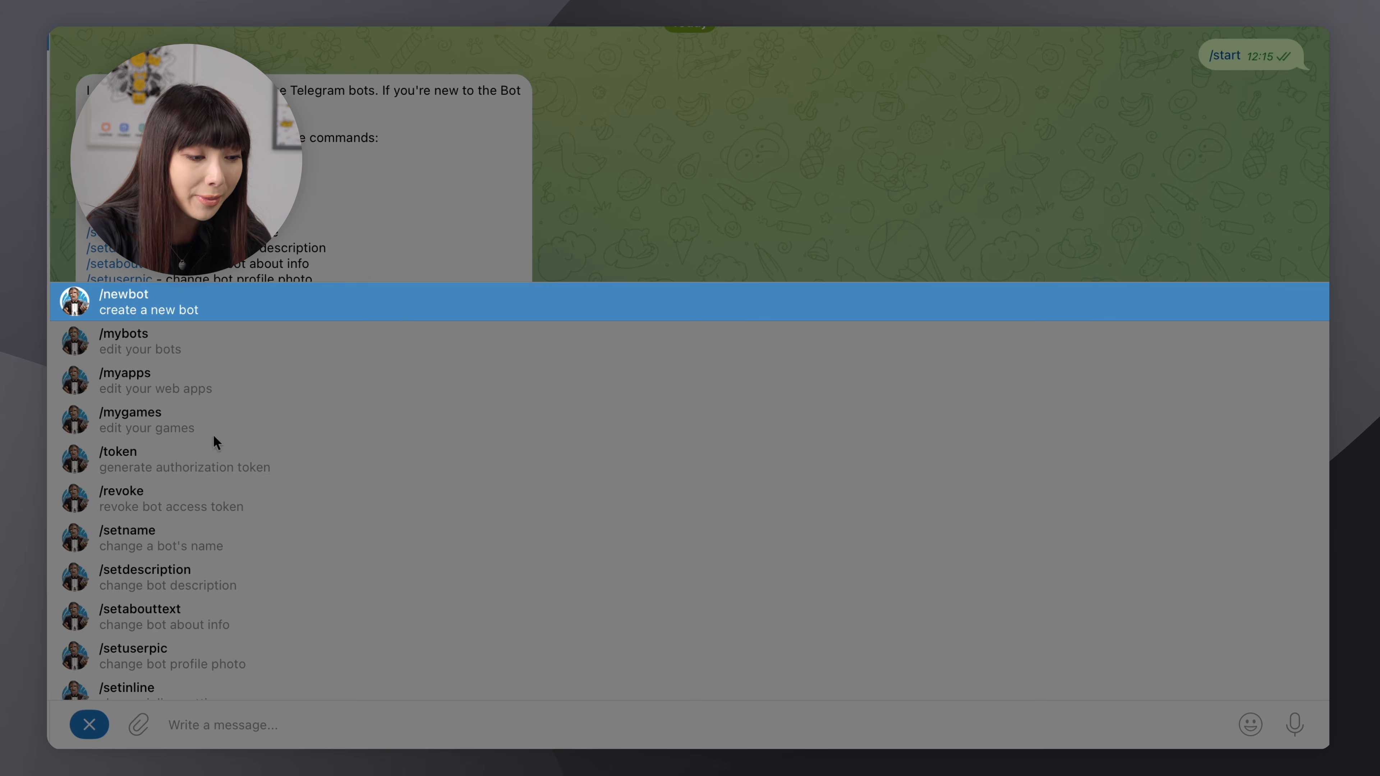
{"action": "left_click", "coordinate": [291, 312]}
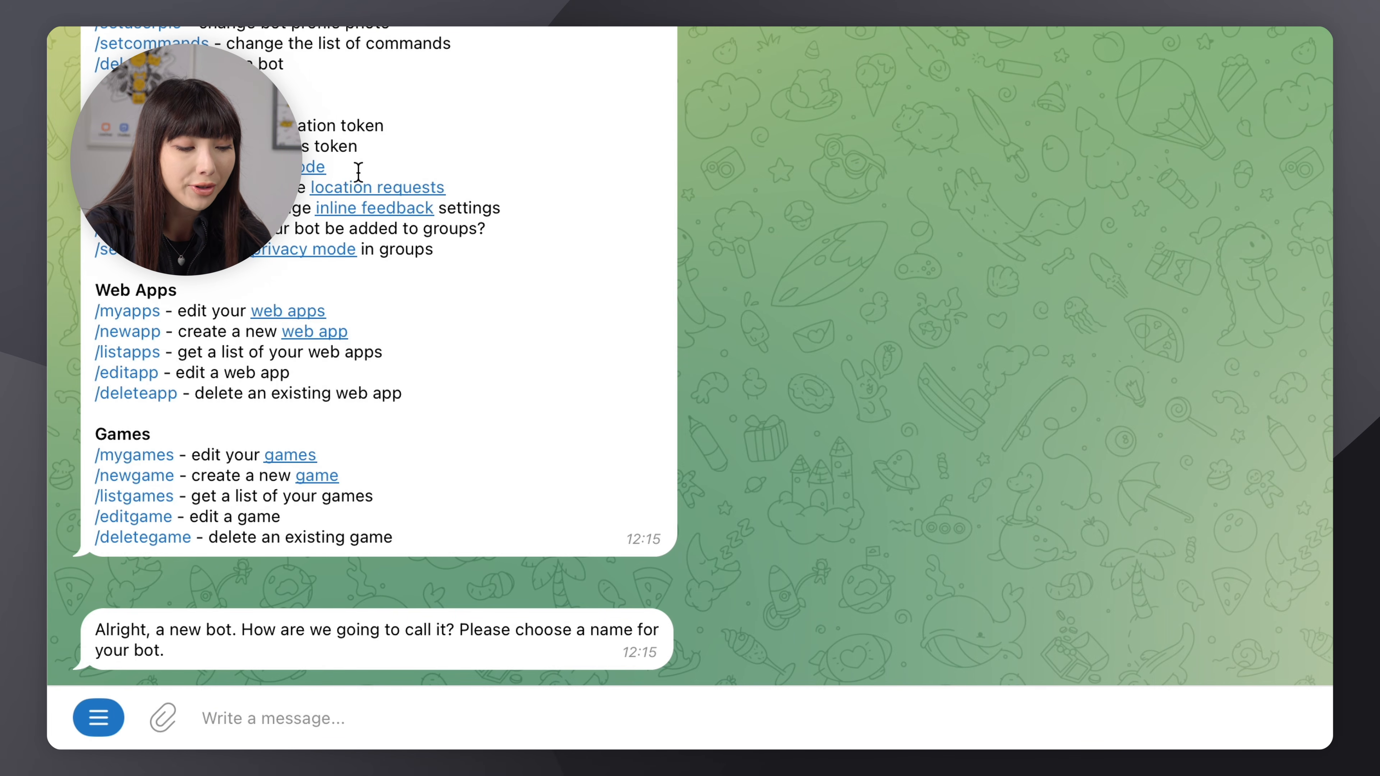
{"action": "left_click", "coordinate": [377, 717]}
{"action": "type", "text": "lc"}
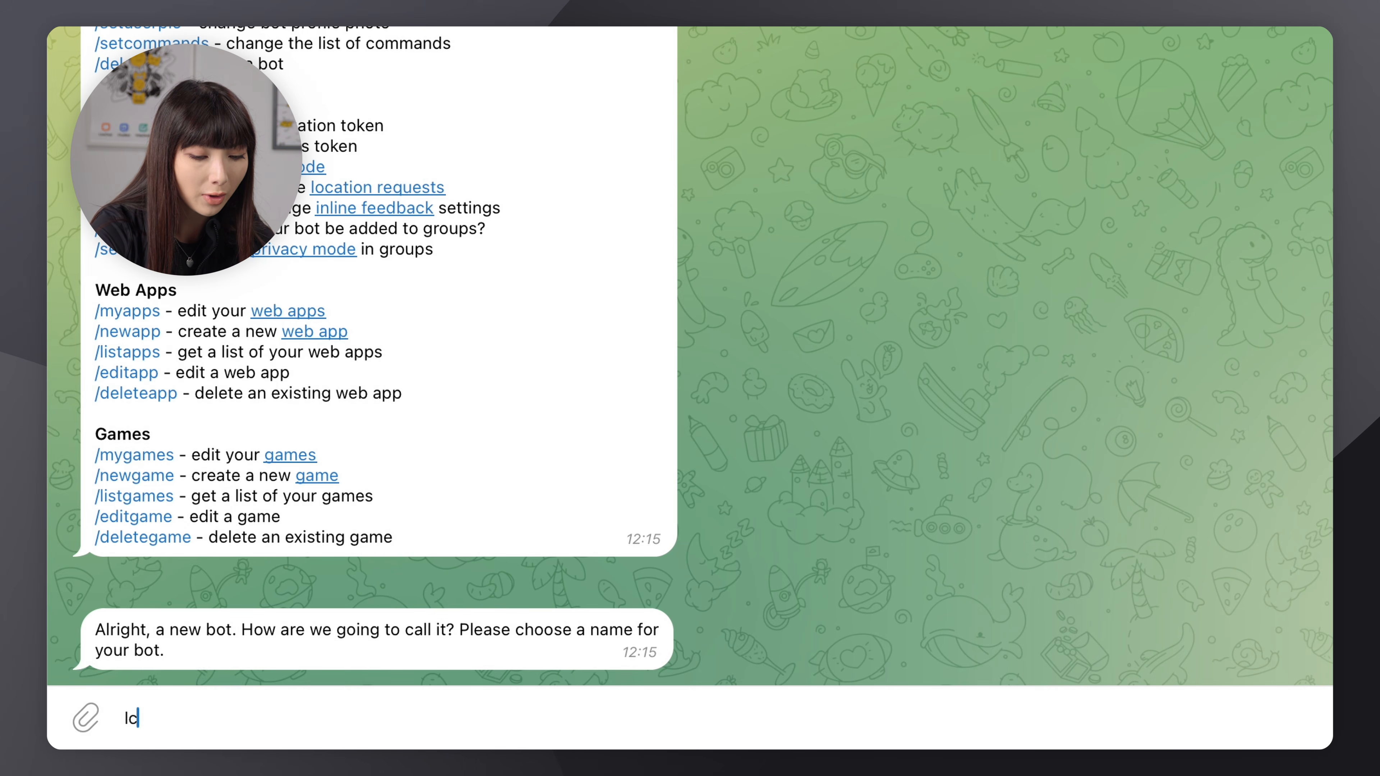
{"action": "type", "text": "_tel"}
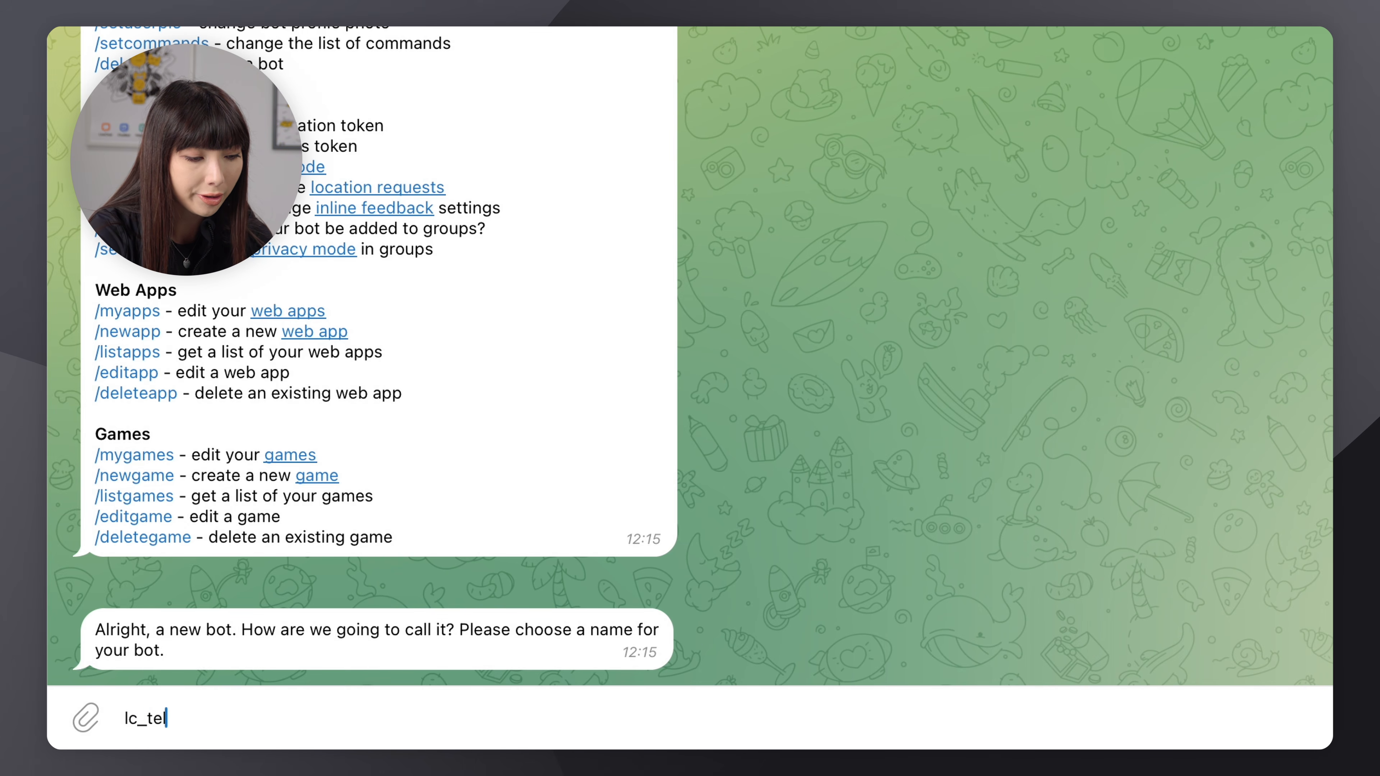
{"action": "type", "text": "egram_"}
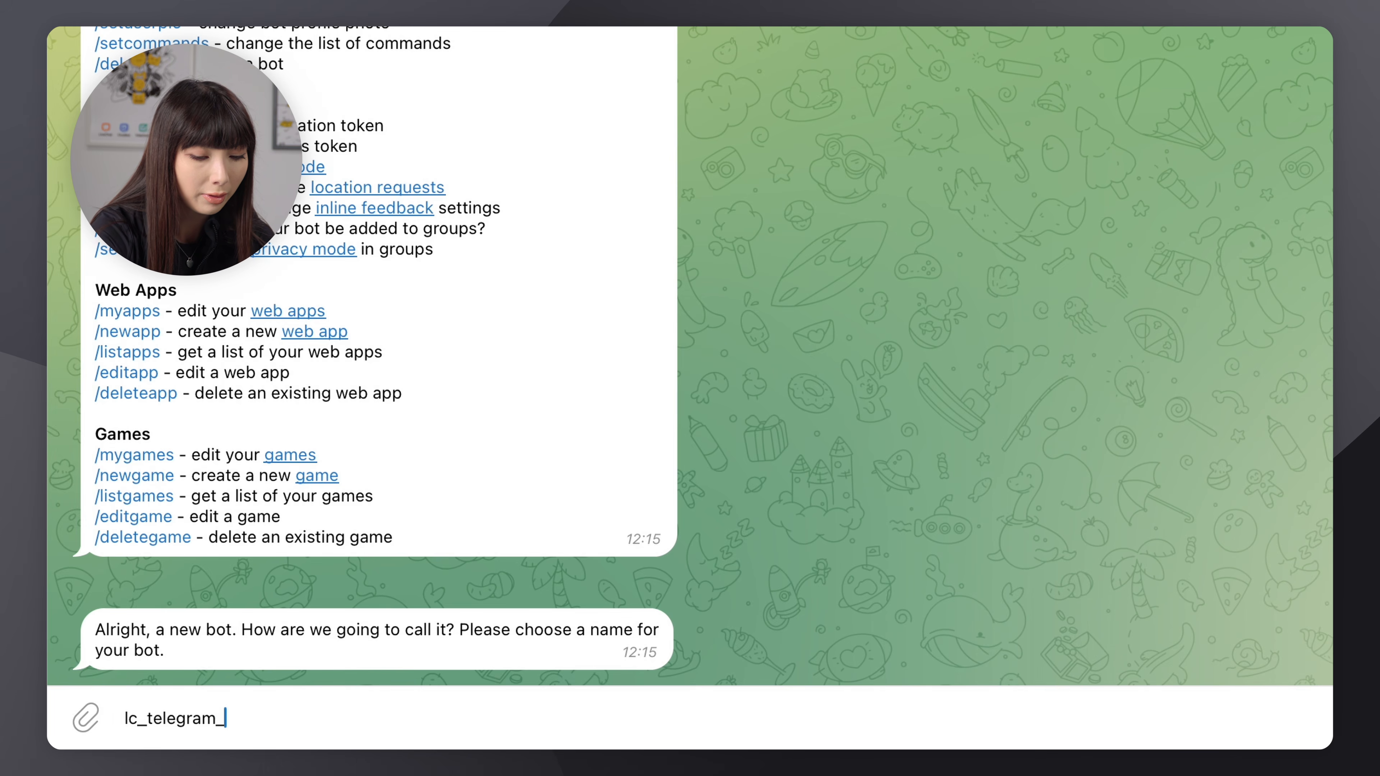
{"action": "type", "text": "01_bot"}
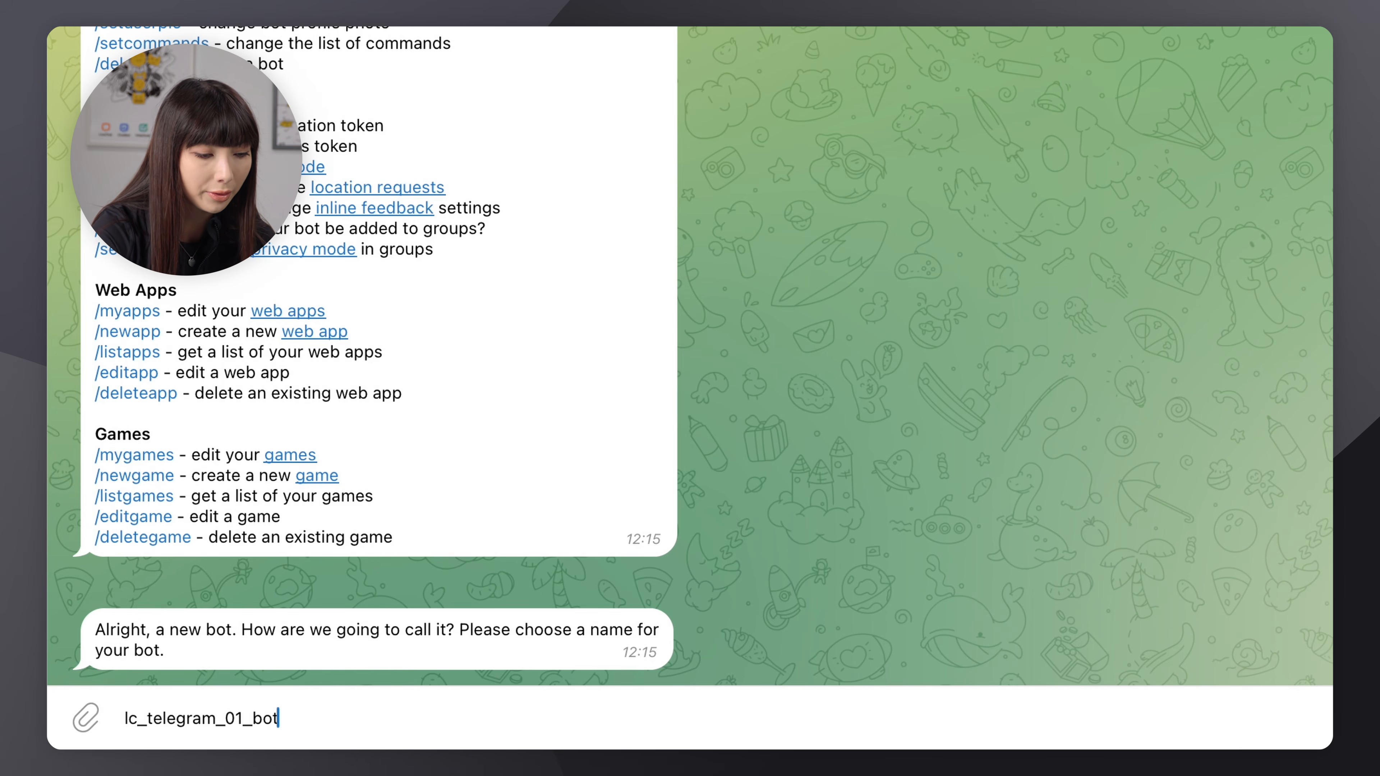
{"action": "key", "text": "Return"}
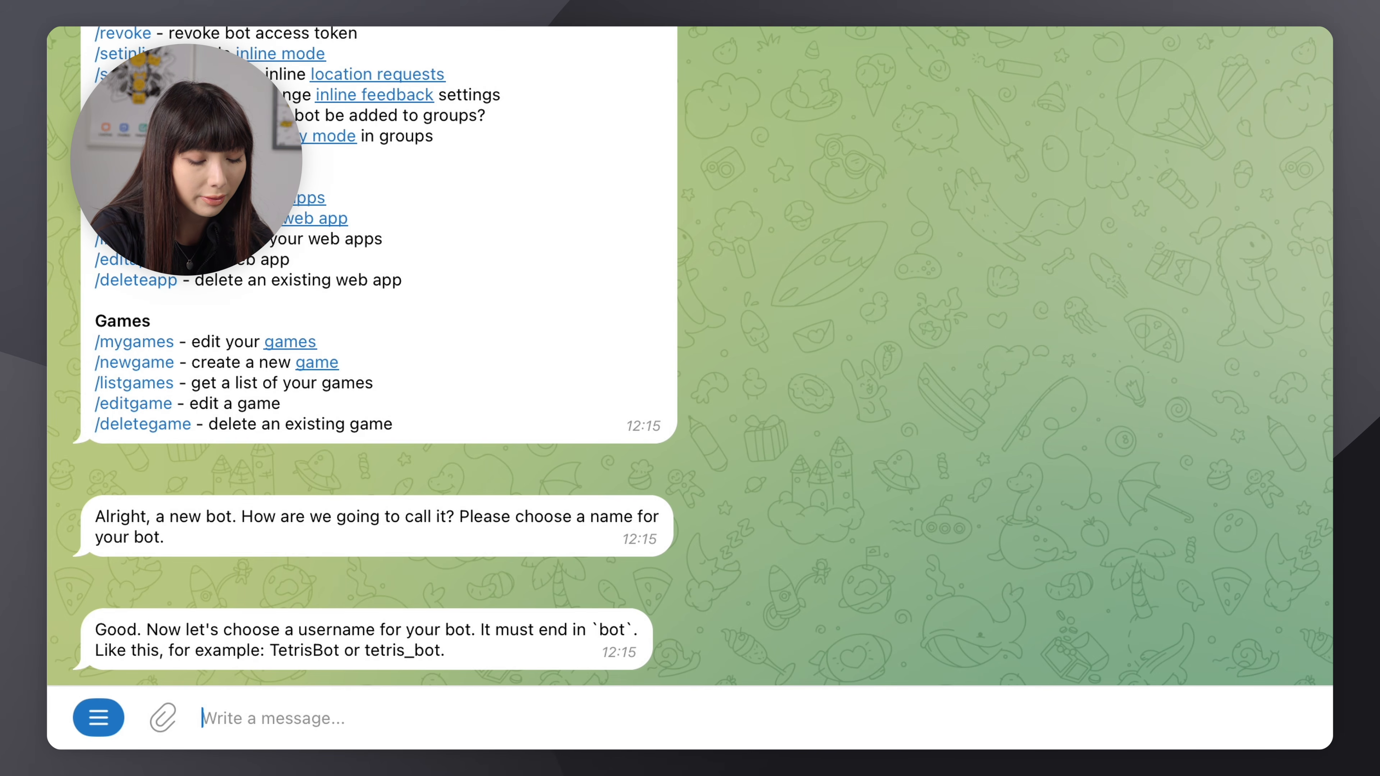
{"action": "type", "text": "lc_telegram_01_bot"}
{"action": "key", "text": "Return"}
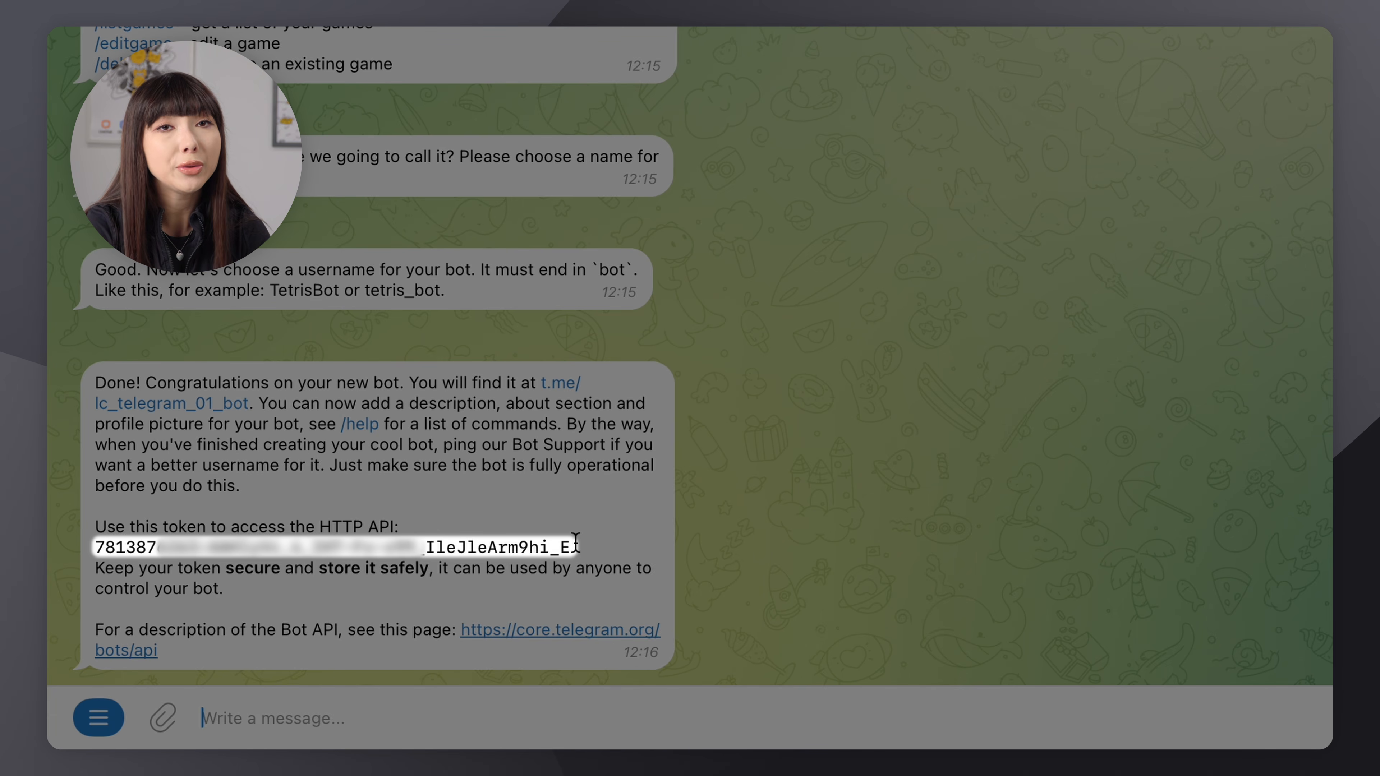
Select the bot's issued API token, then run /token and choose a bot to generate a token for
{"action": "left_click_drag", "start_coordinate": [576, 541], "coordinate": [82, 552]}
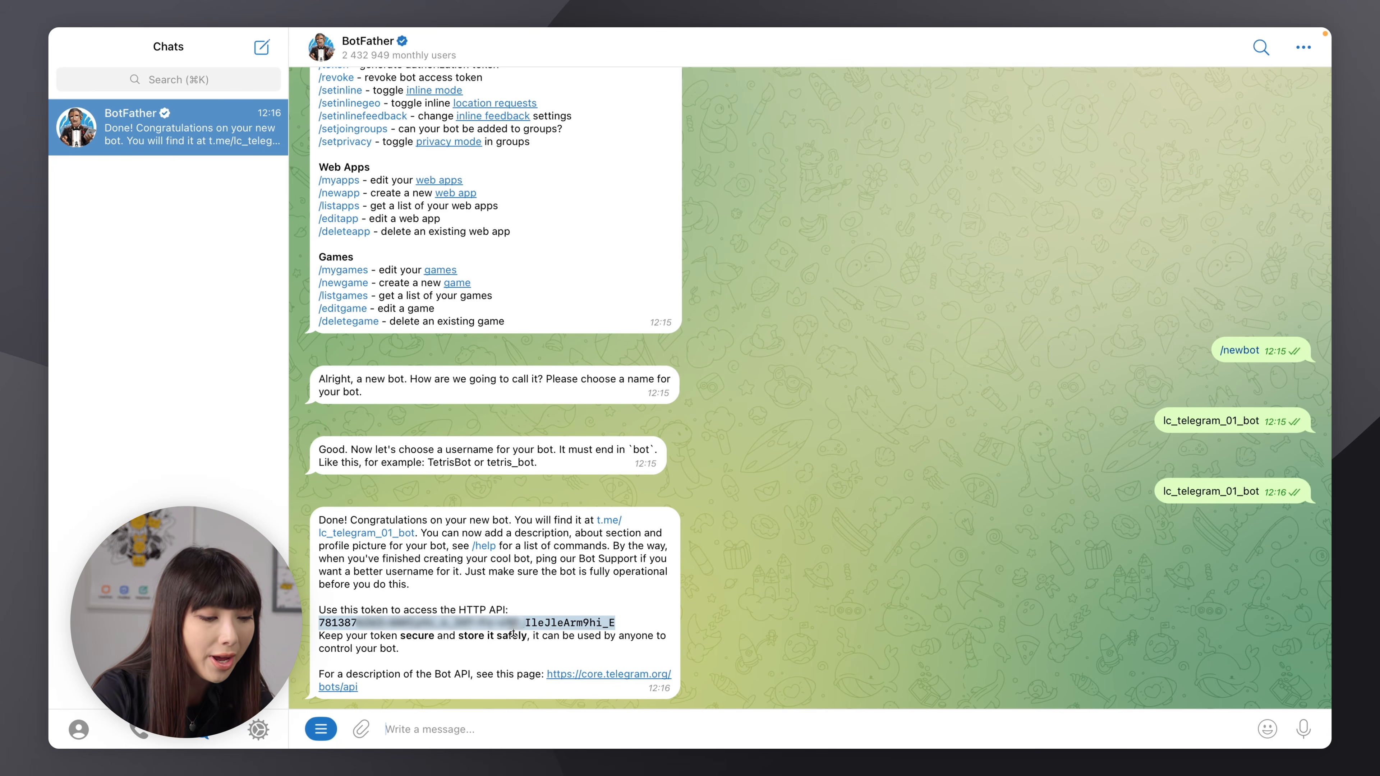
{"action": "type", "text": "/token"}
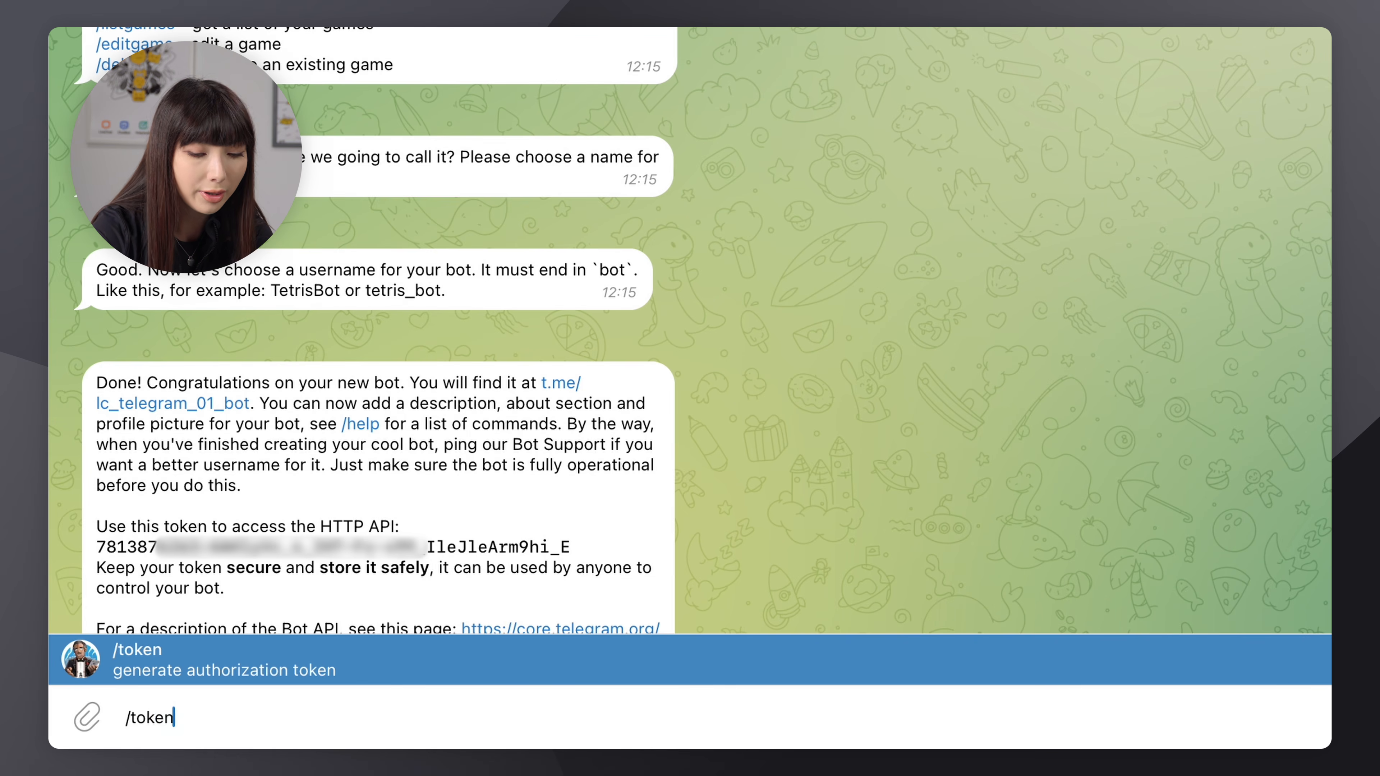
{"action": "key", "text": "Return"}
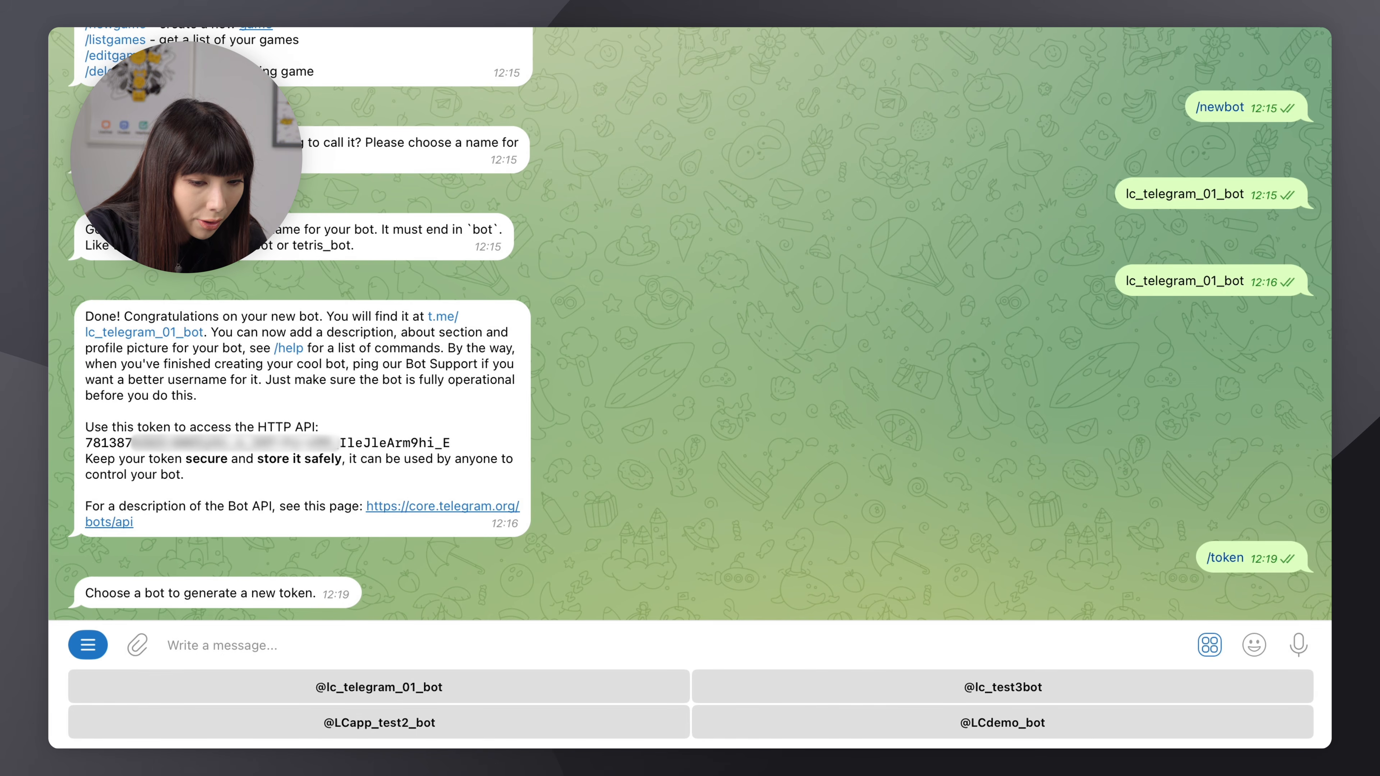
{"action": "left_click", "coordinate": [851, 688]}
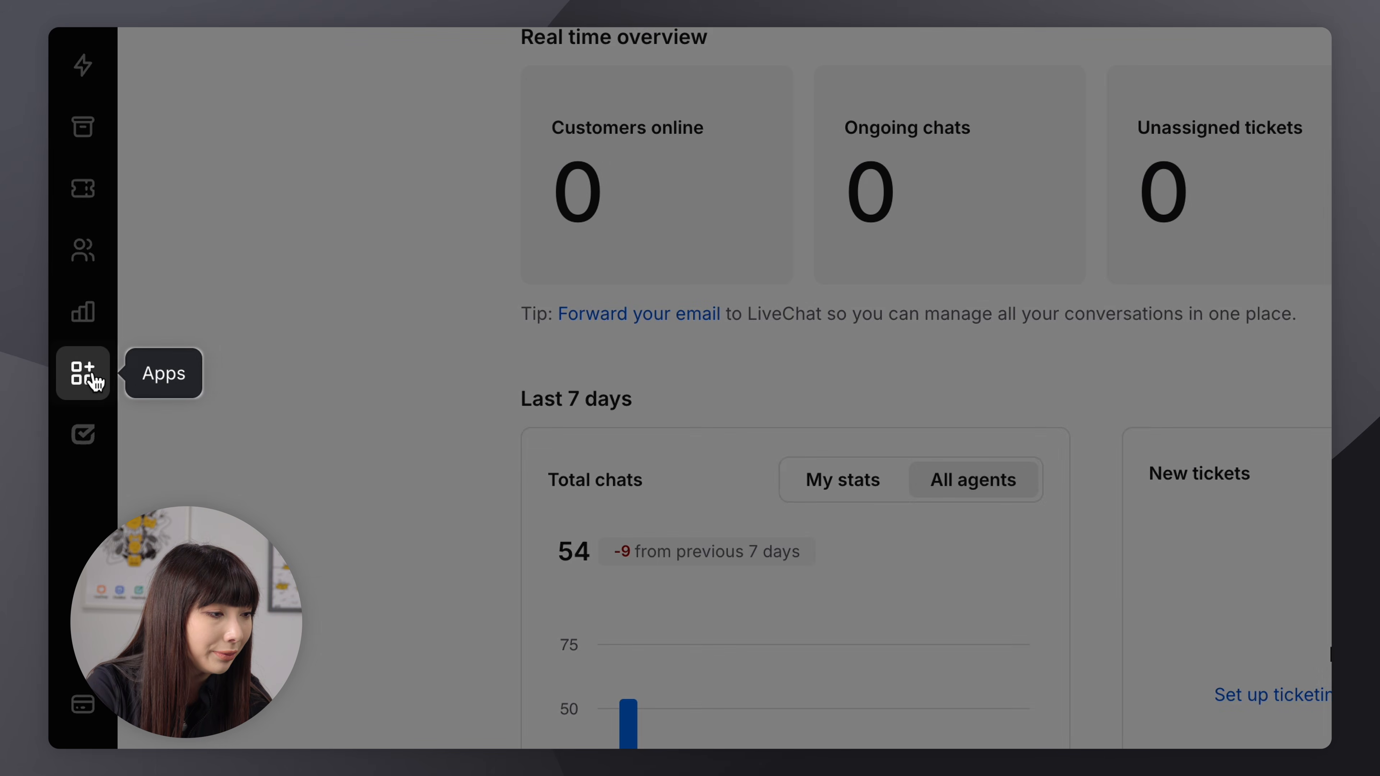
Search the apps marketplace for telegram for business, then install Telegram for Business and allow its account access
{"action": "left_click", "coordinate": [83, 373]}
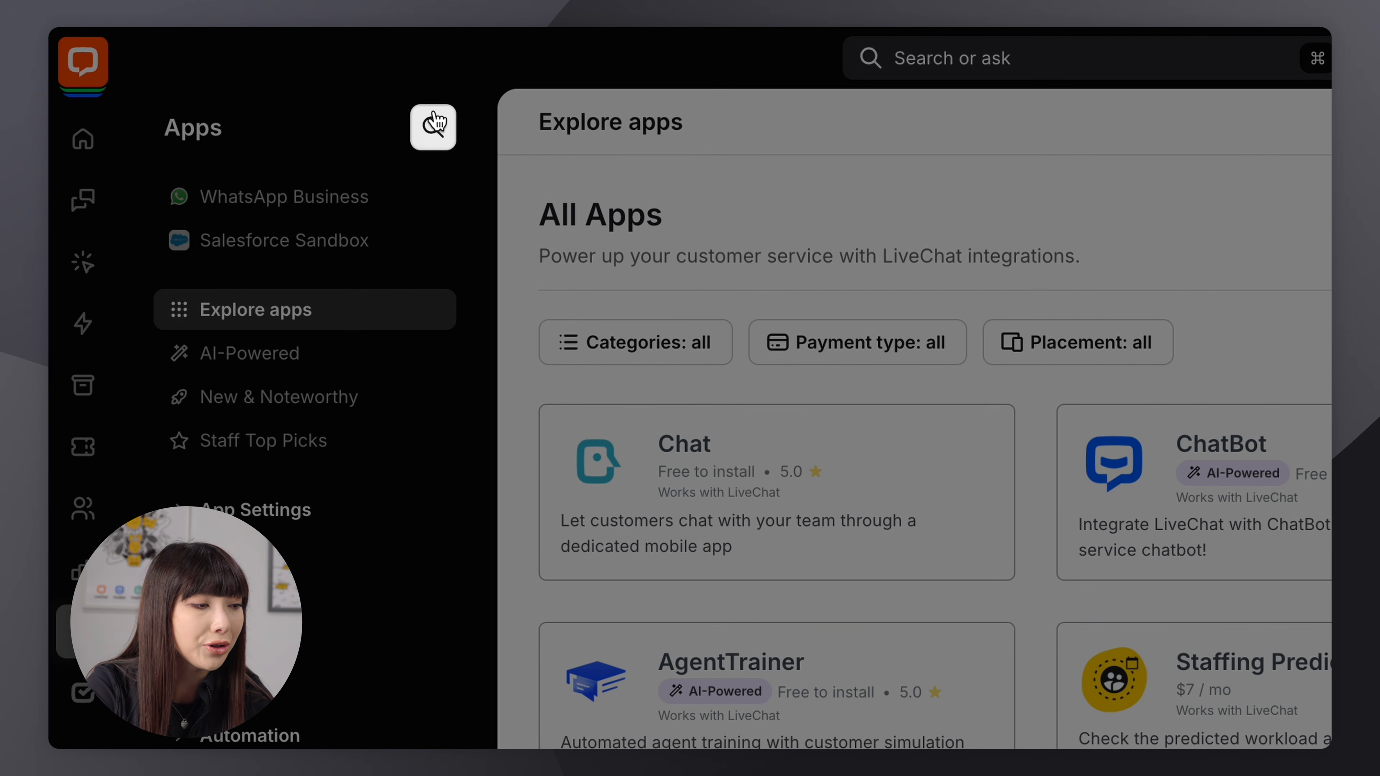
{"action": "left_click", "coordinate": [431, 123]}
{"action": "type", "text": "telegram for business"}
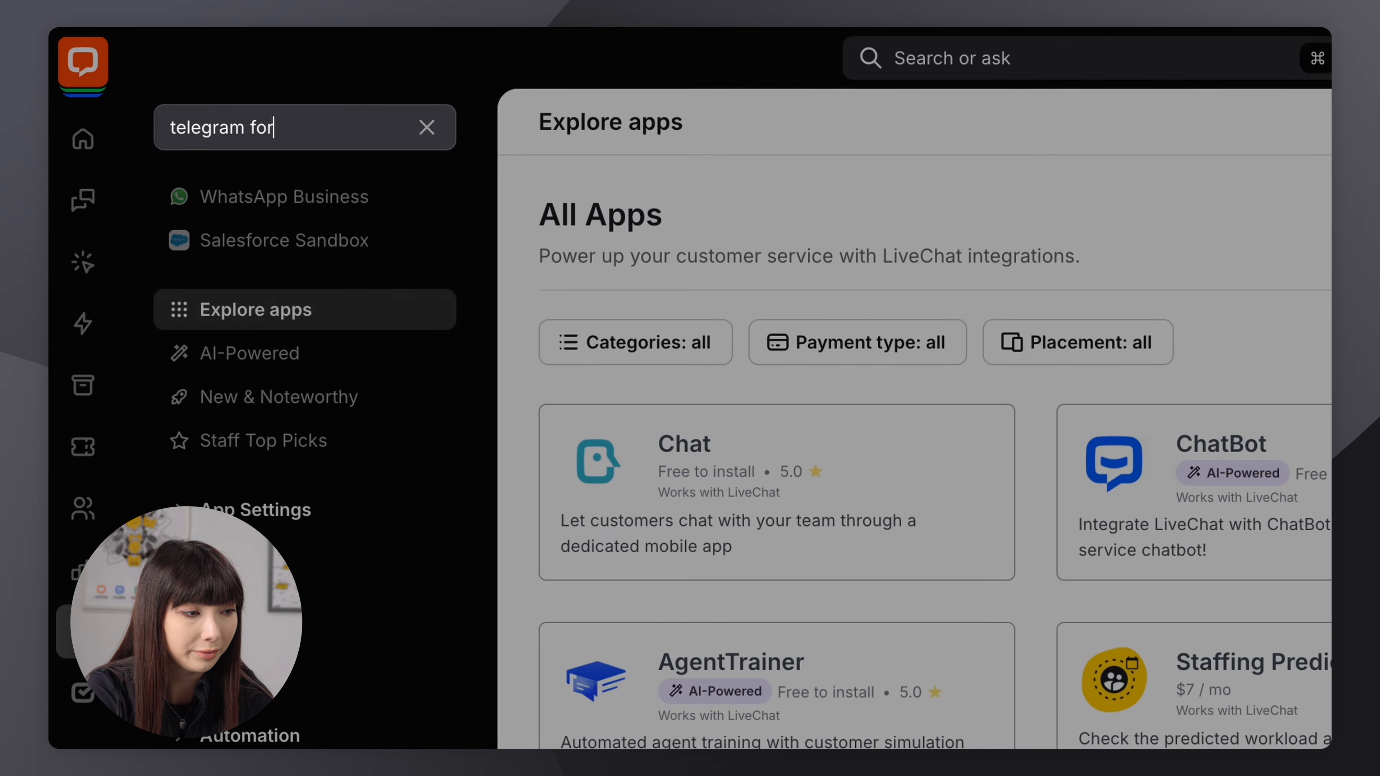
{"action": "key", "text": "Return"}
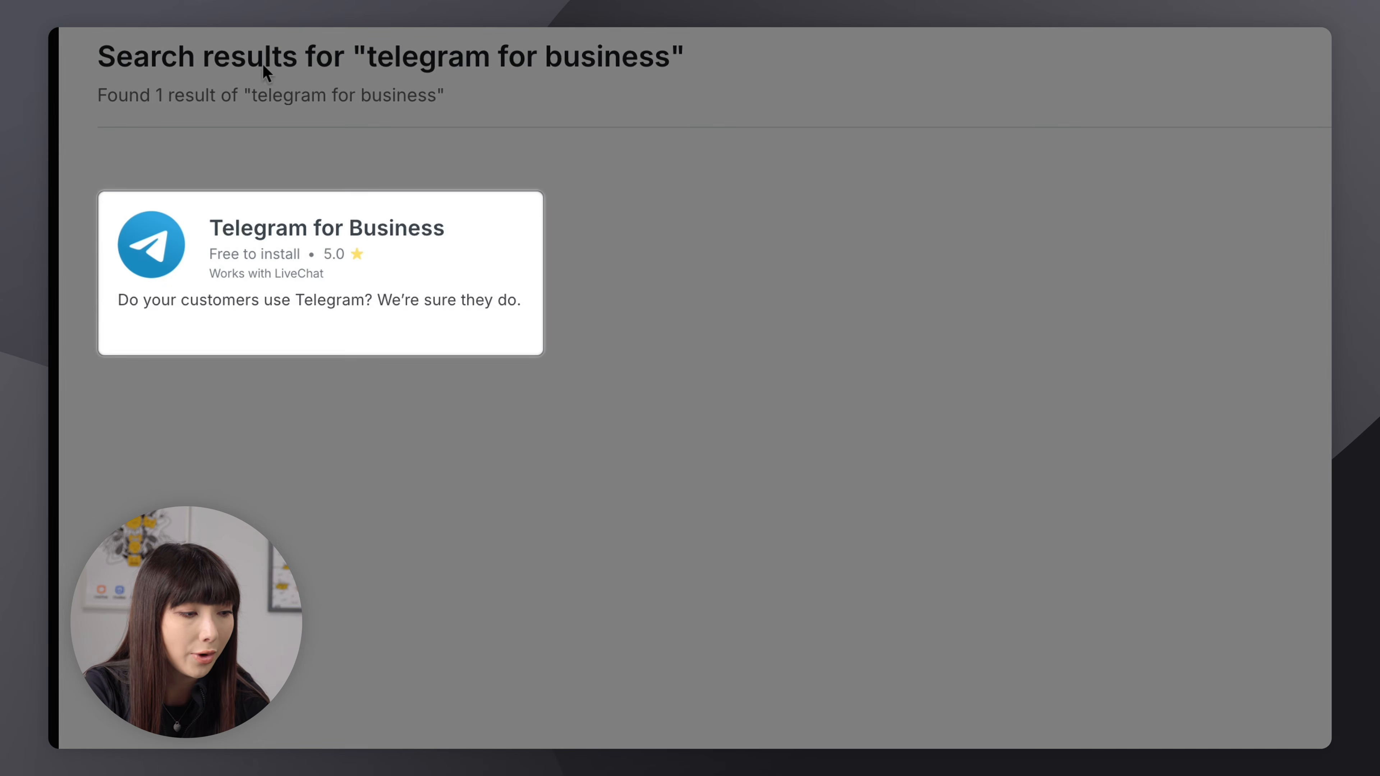
{"action": "left_click", "coordinate": [266, 288]}
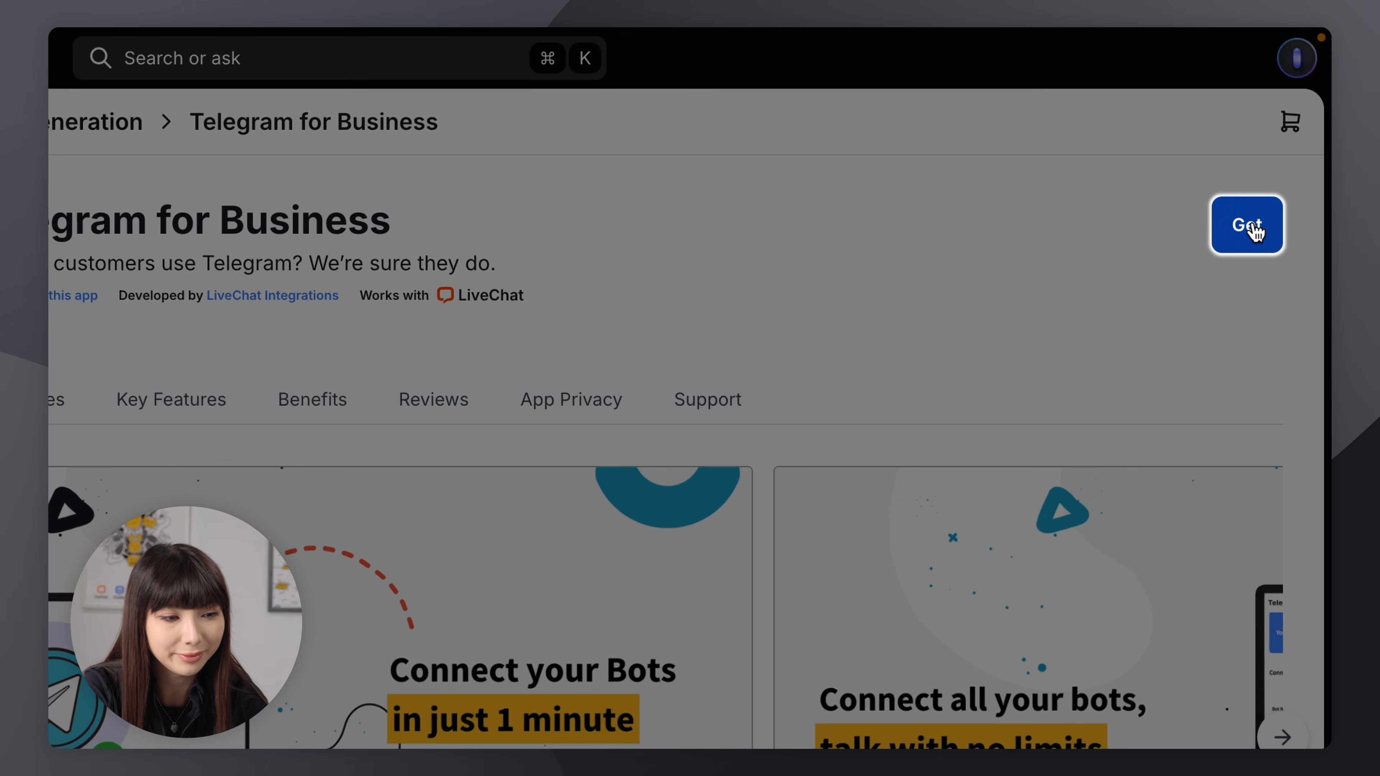
{"action": "left_click", "coordinate": [1245, 227]}
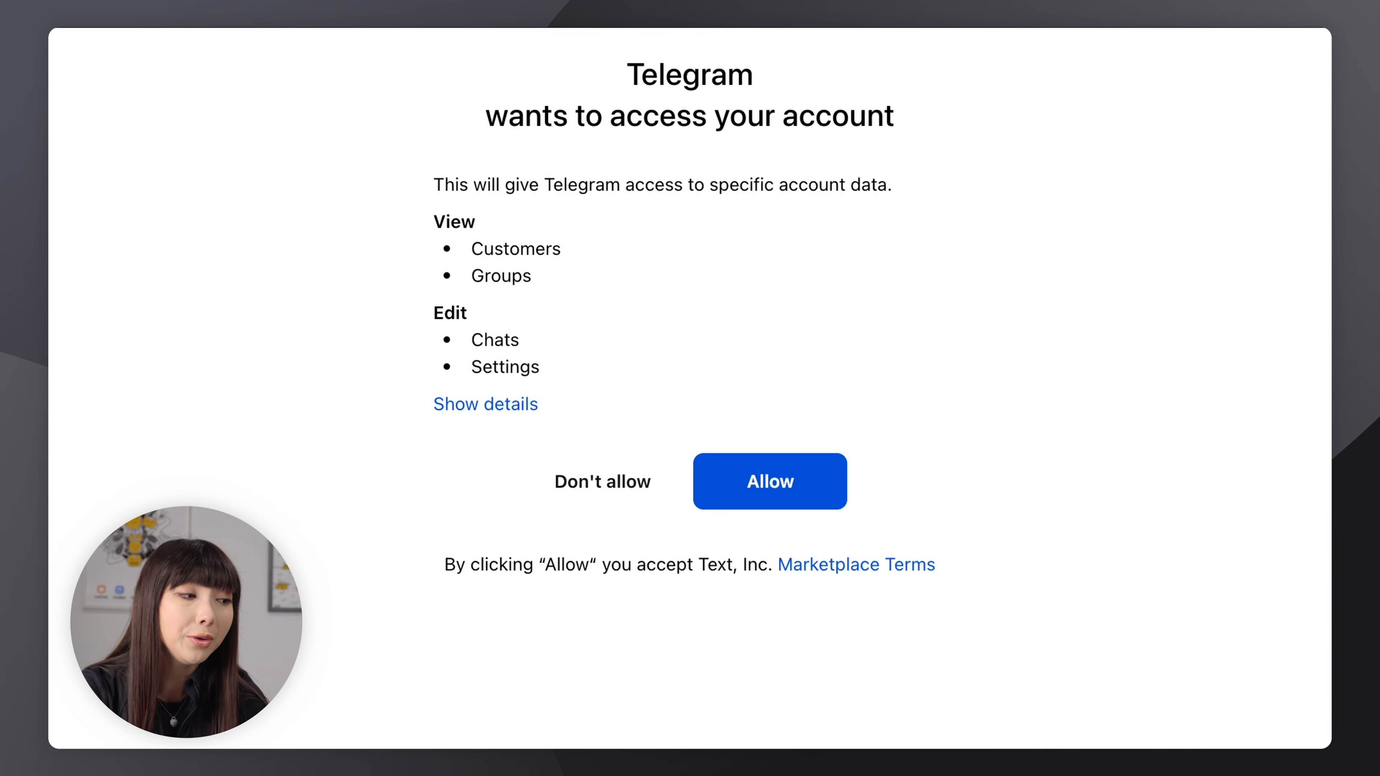
{"action": "left_click", "coordinate": [788, 481]}
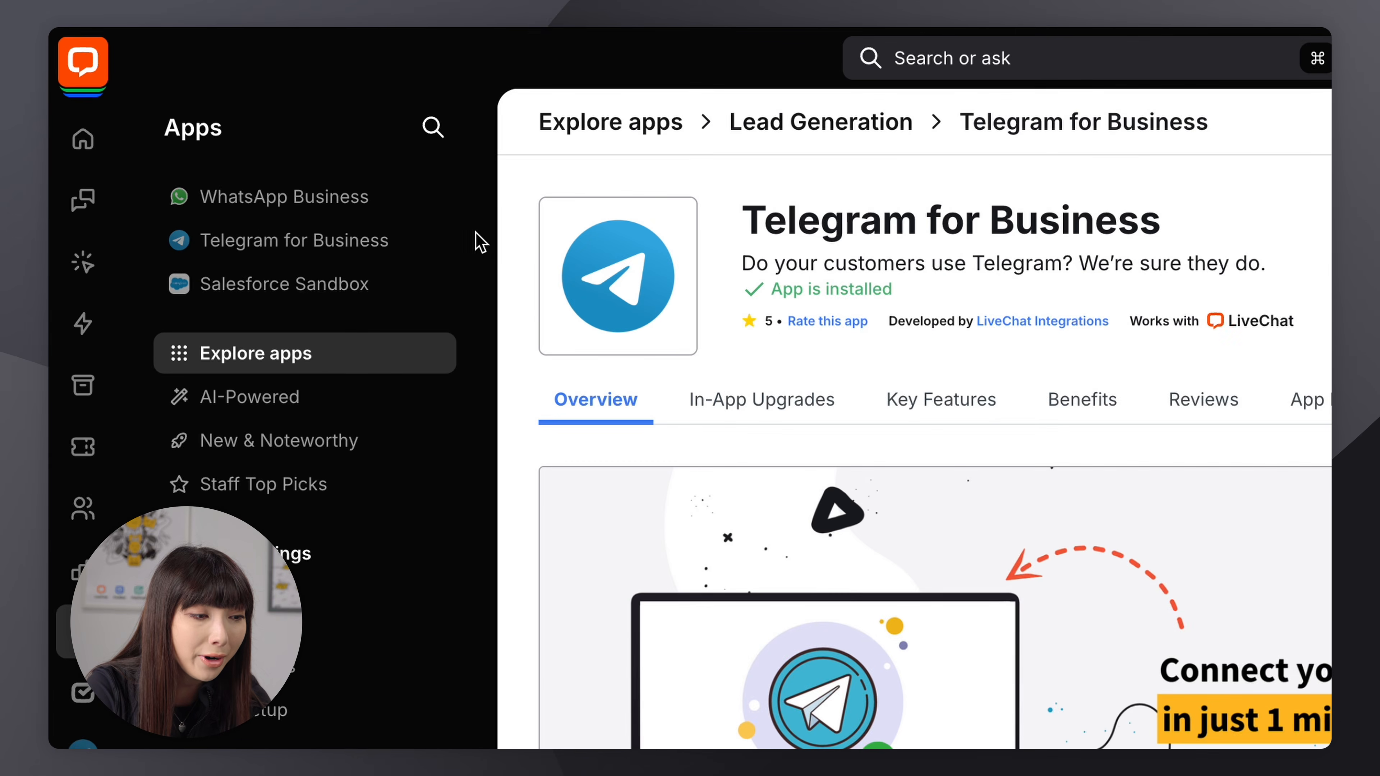
Open the installed Telegram app and allow its access to the account
{"action": "mouse_move", "coordinate": [426, 242]}
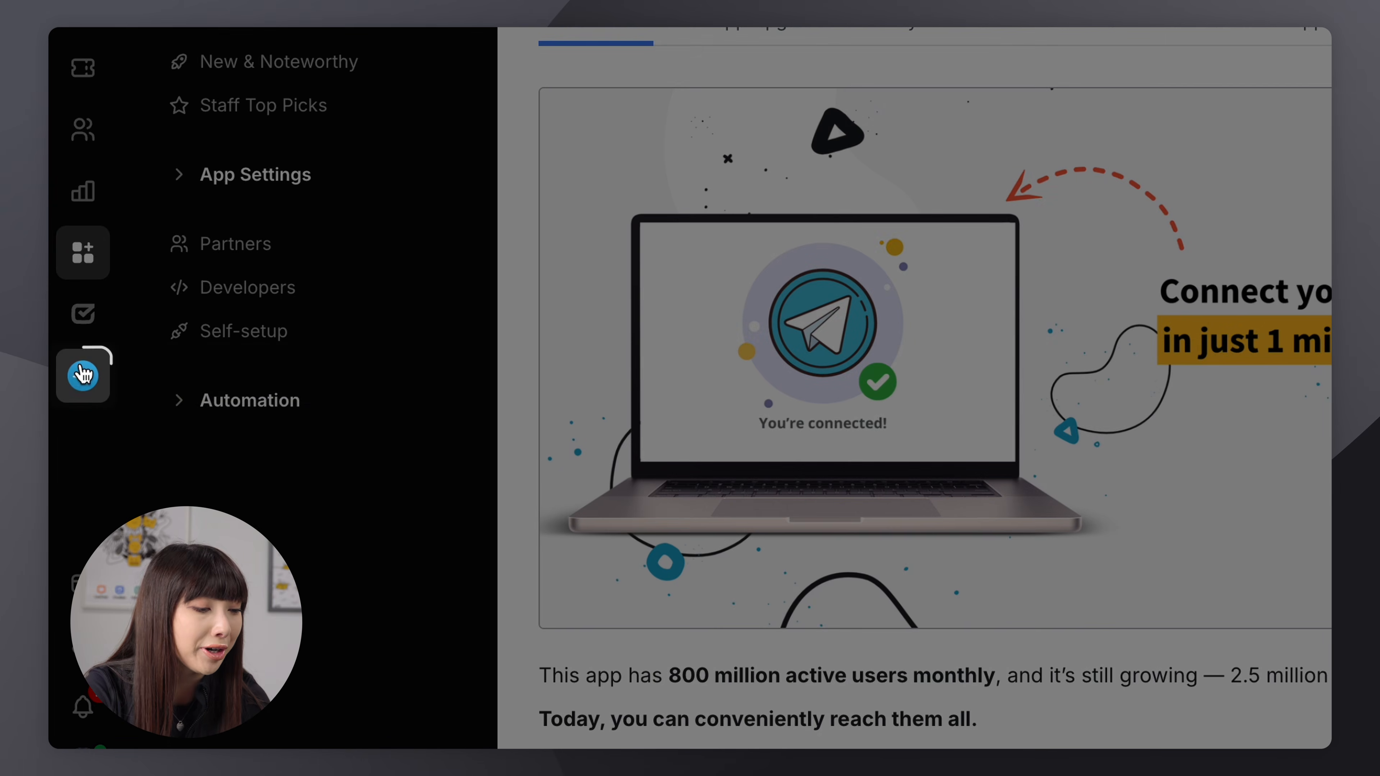
{"action": "left_click", "coordinate": [82, 374]}
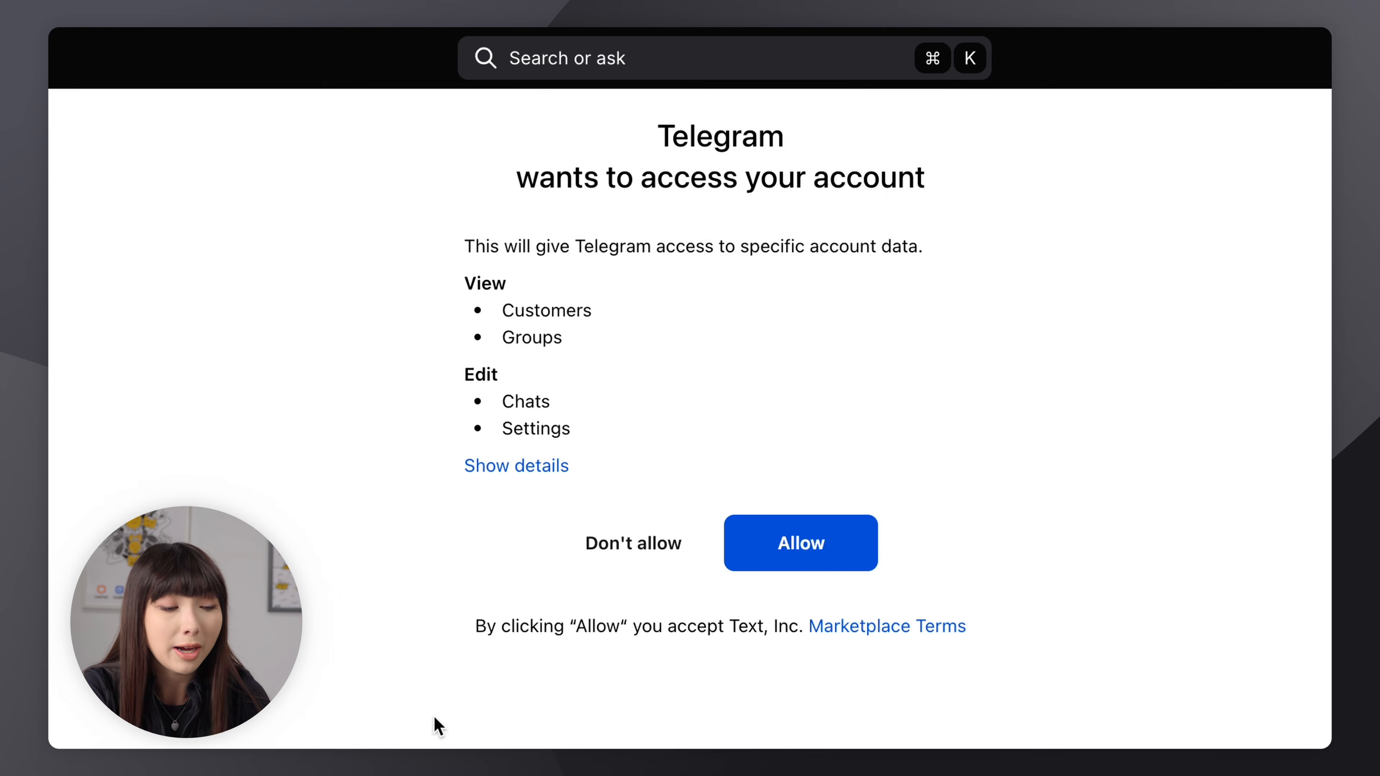
{"action": "left_click", "coordinate": [752, 550]}
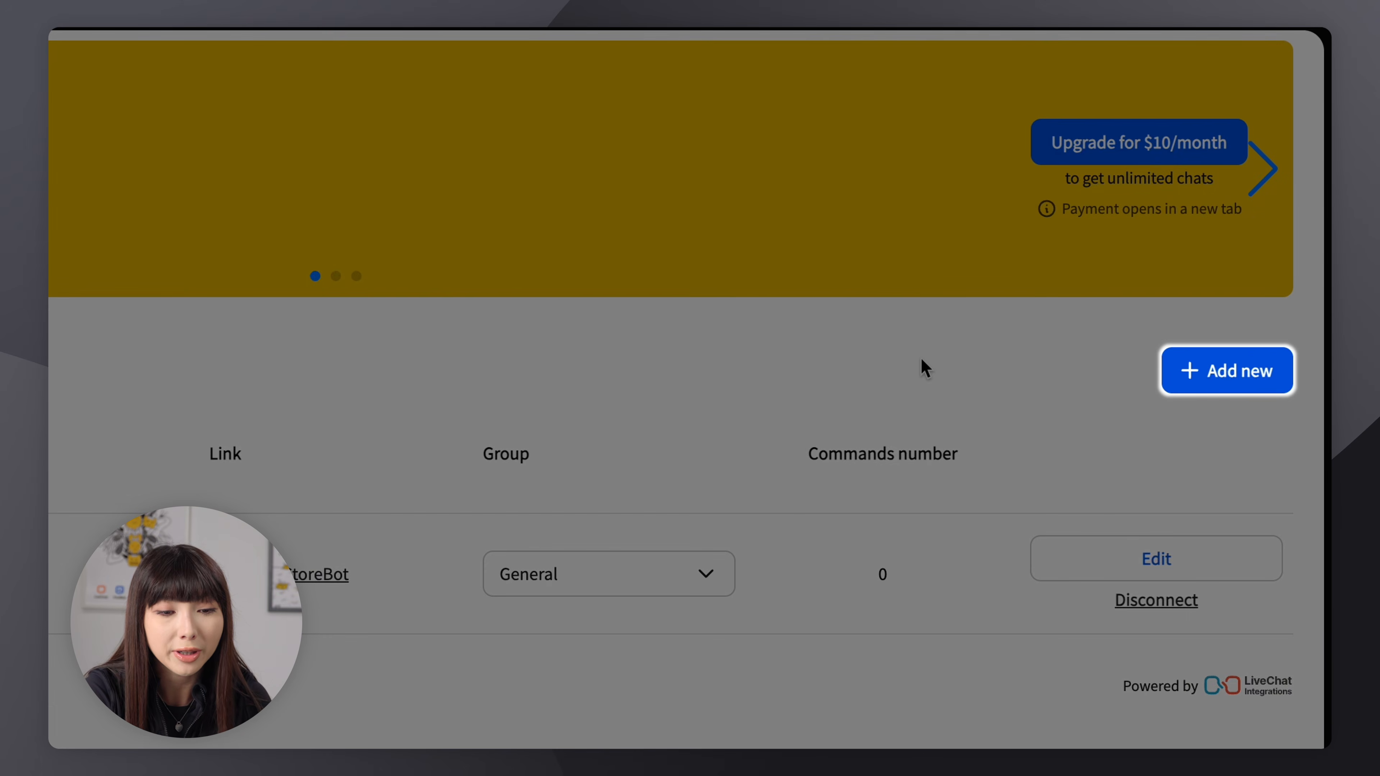
Add a new Telegram connection by pasting the bot's authentication token and connecting it
{"action": "left_click", "coordinate": [1212, 365]}
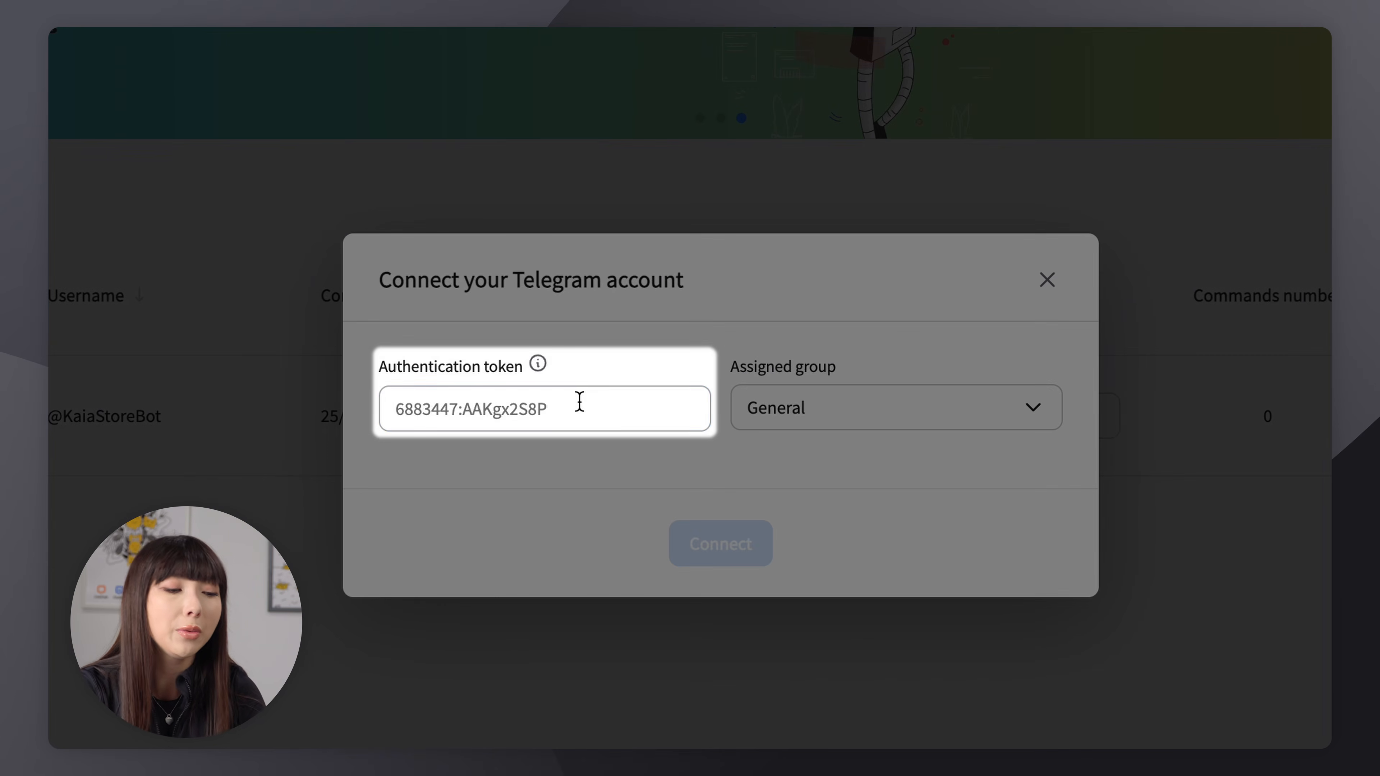
{"action": "left_click", "coordinate": [580, 402]}
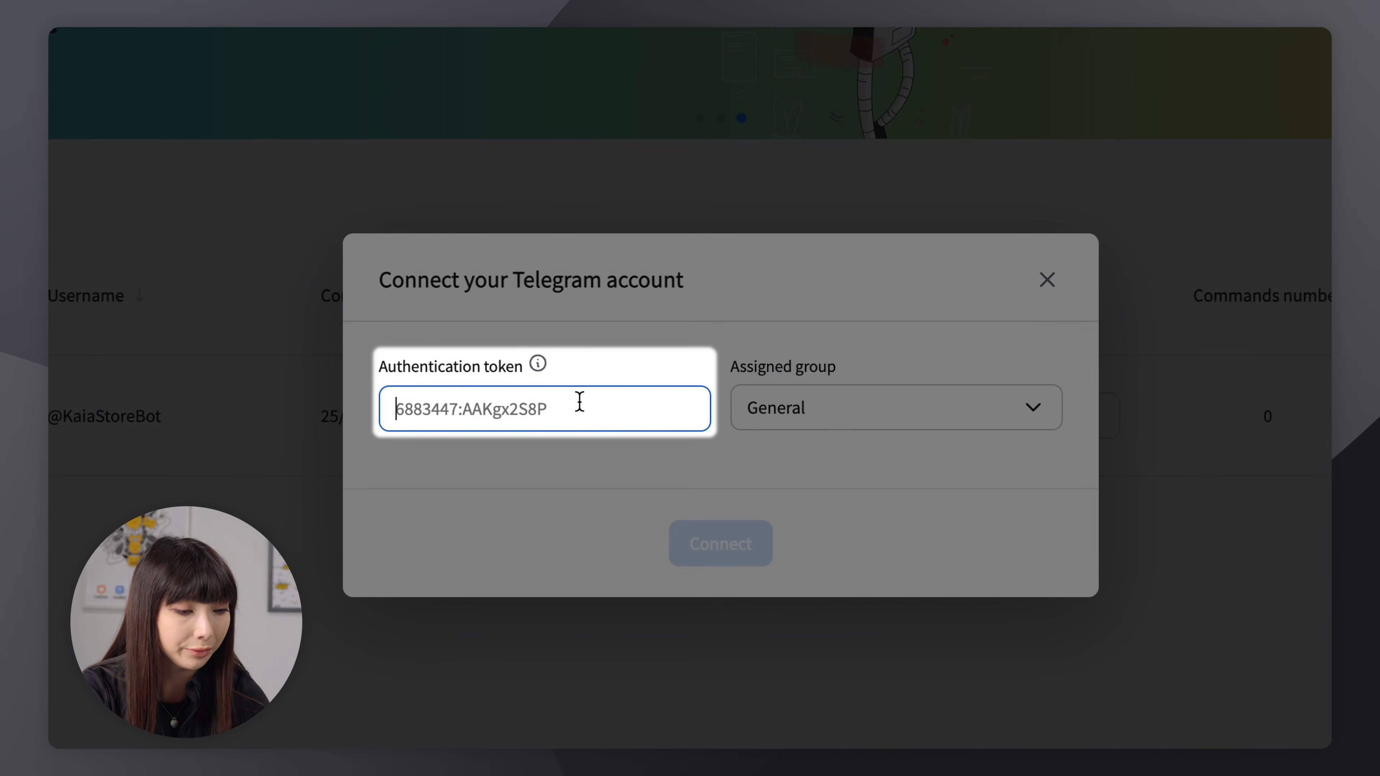
{"action": "key", "text": "ctrl+v"}
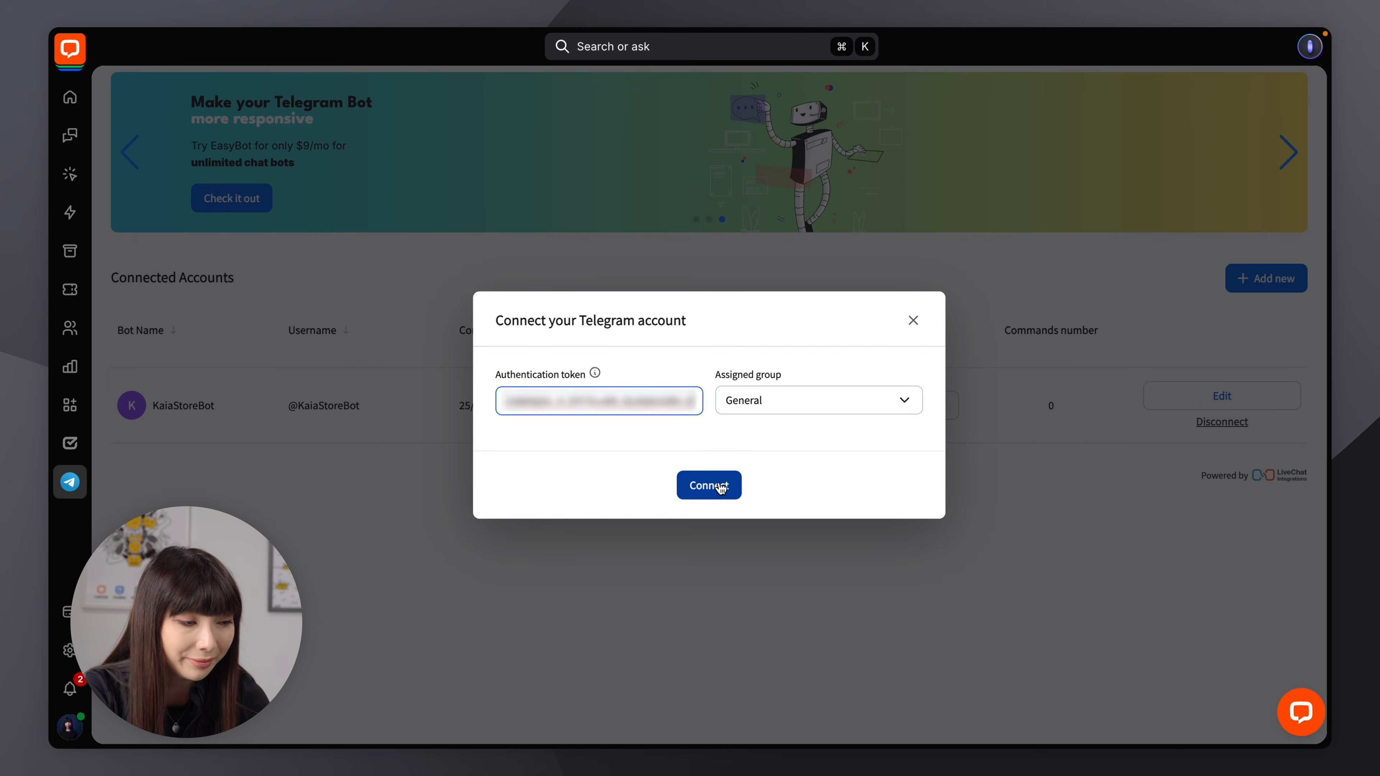
{"action": "left_click", "coordinate": [733, 535]}
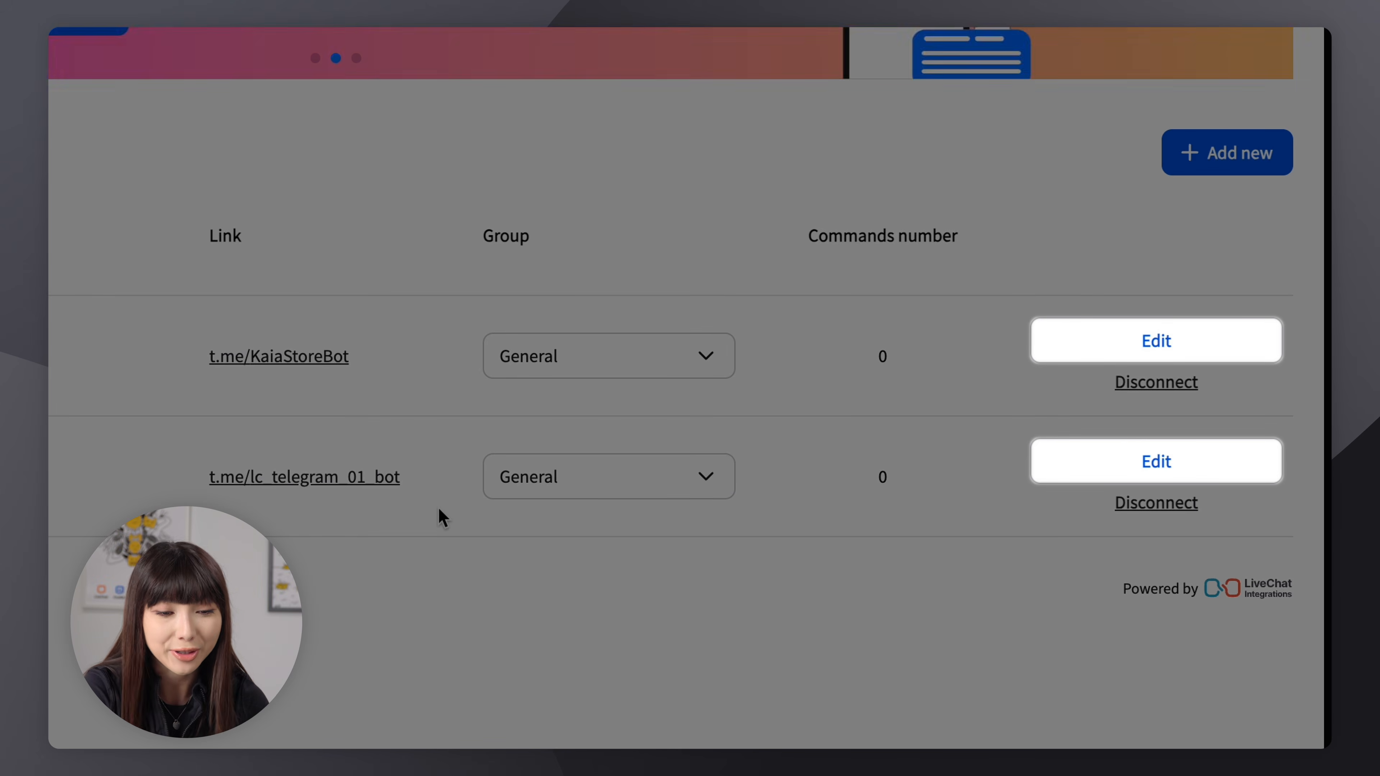
Edit the lc_telegram_01_bot connection and add a new bot command named /shippingpolicy
{"action": "left_click", "coordinate": [1067, 463]}
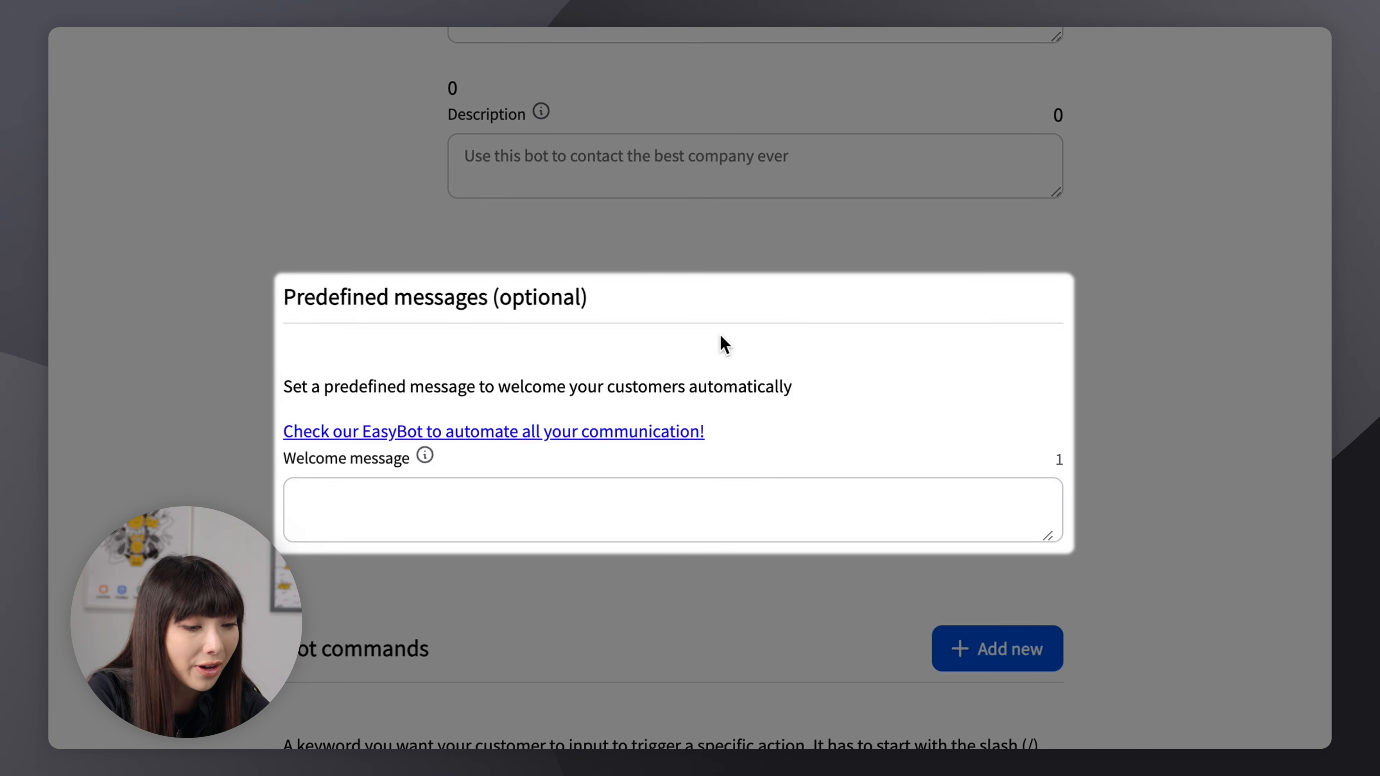
{"action": "scroll", "coordinate": [671, 527], "scroll_direction": "down", "scroll_amount": 2}
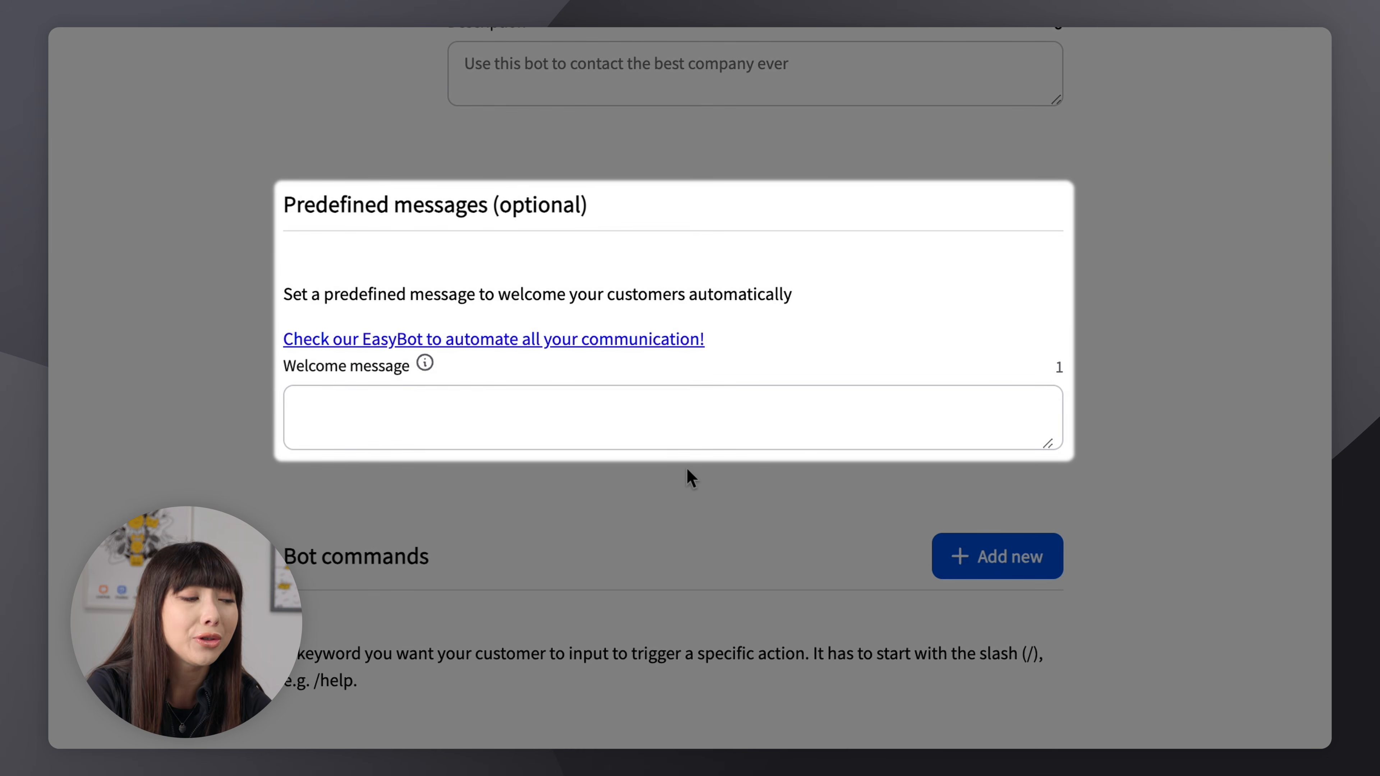
{"action": "scroll", "coordinate": [687, 462], "scroll_direction": "down", "scroll_amount": 4}
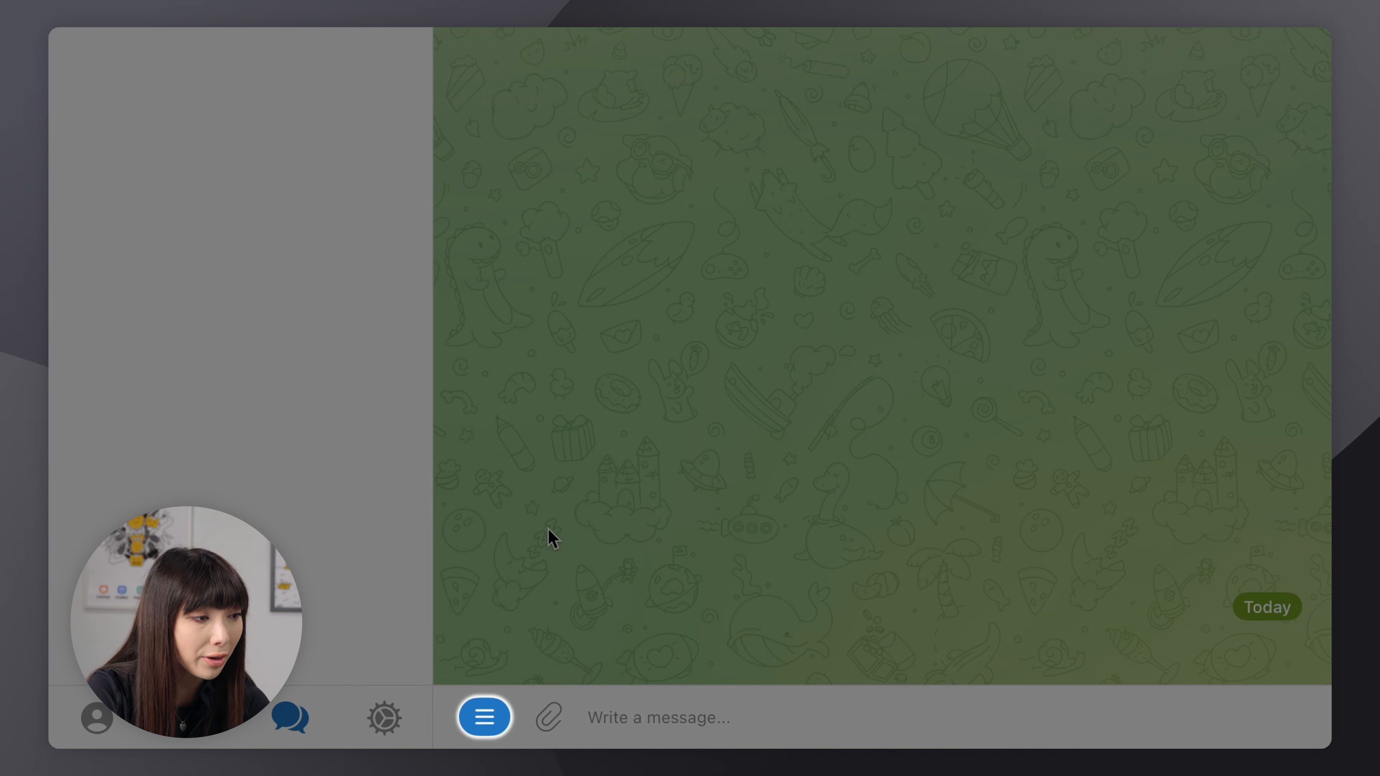
{"action": "left_click", "coordinate": [485, 718]}
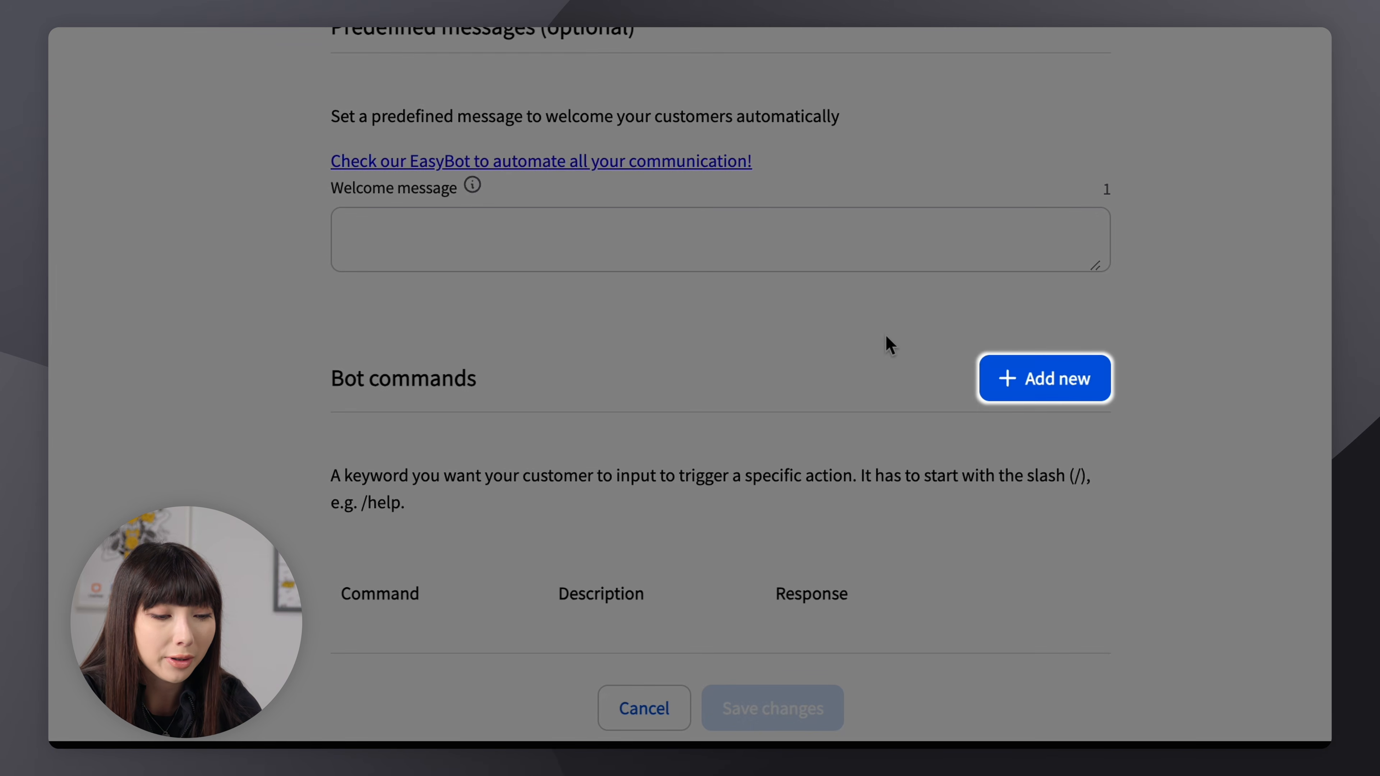
{"action": "left_click", "coordinate": [1005, 379]}
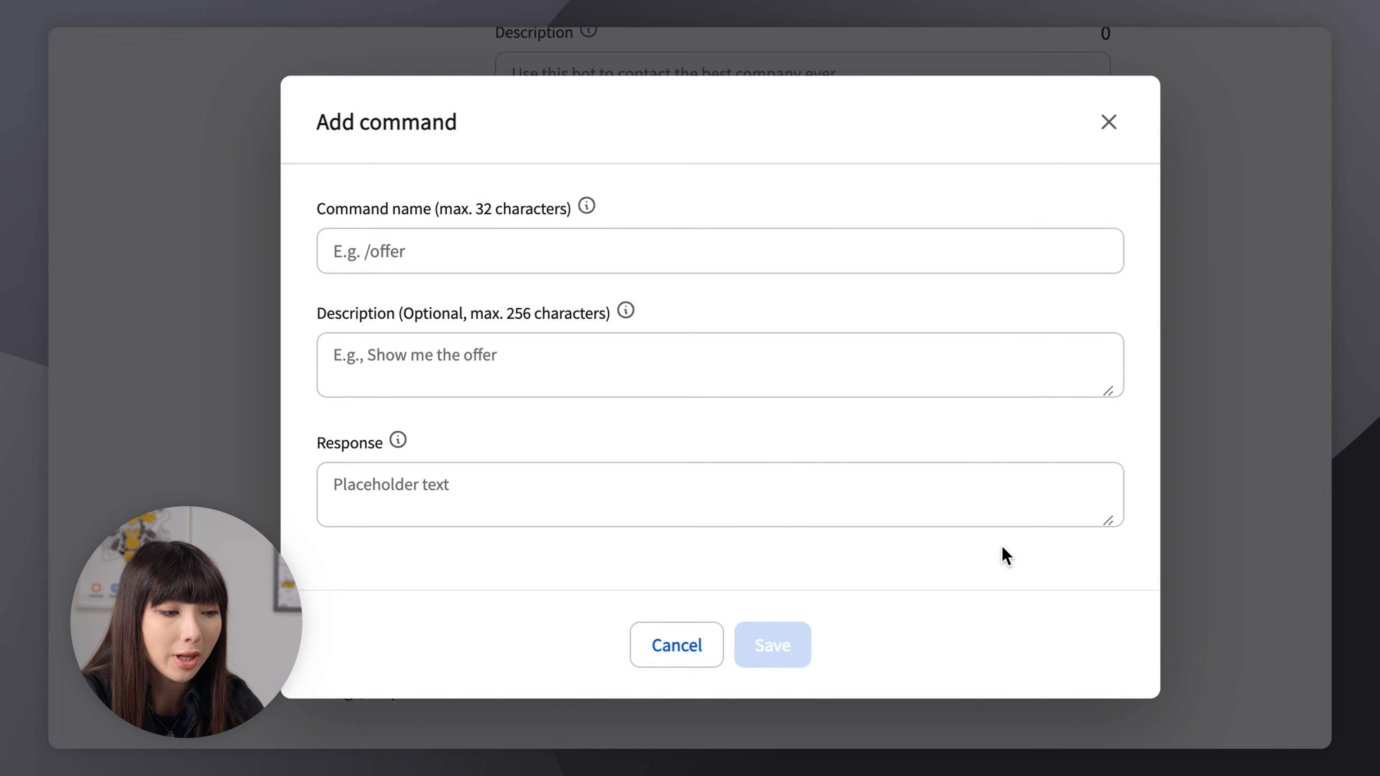
{"action": "left_click", "coordinate": [988, 257]}
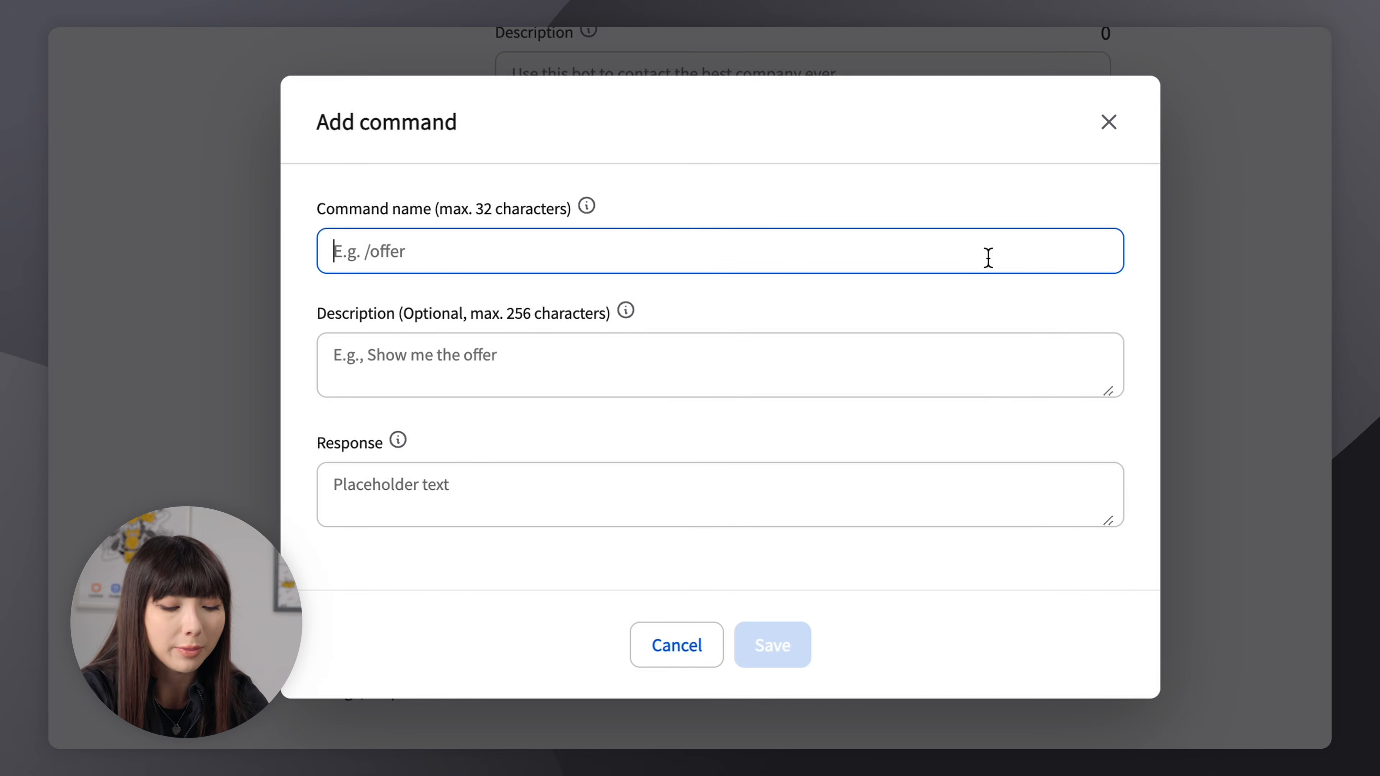
{"action": "type", "text": "/shippingpolicy"}
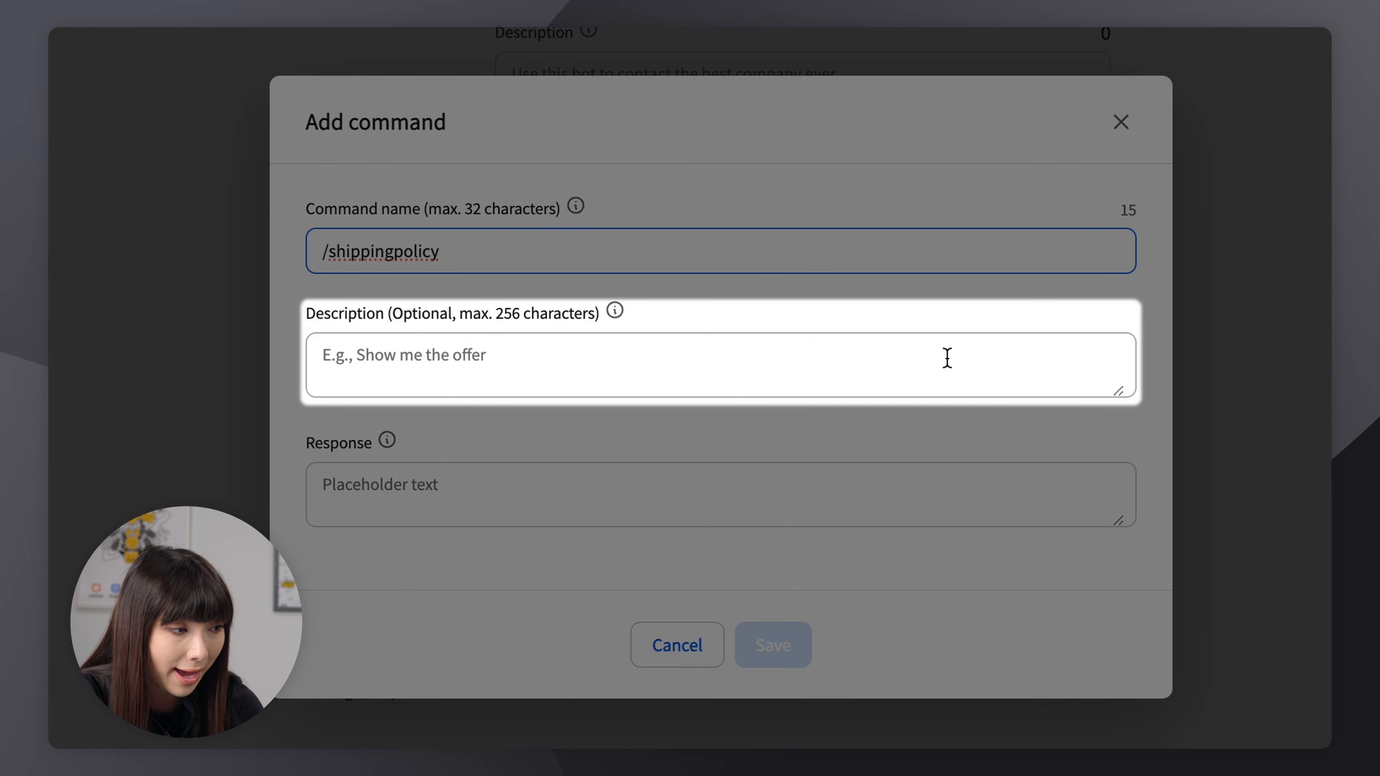
Describe the command as "Send me the shipping policy.", paste the shipping policy text as its response, and save it
{"action": "left_click", "coordinate": [879, 374]}
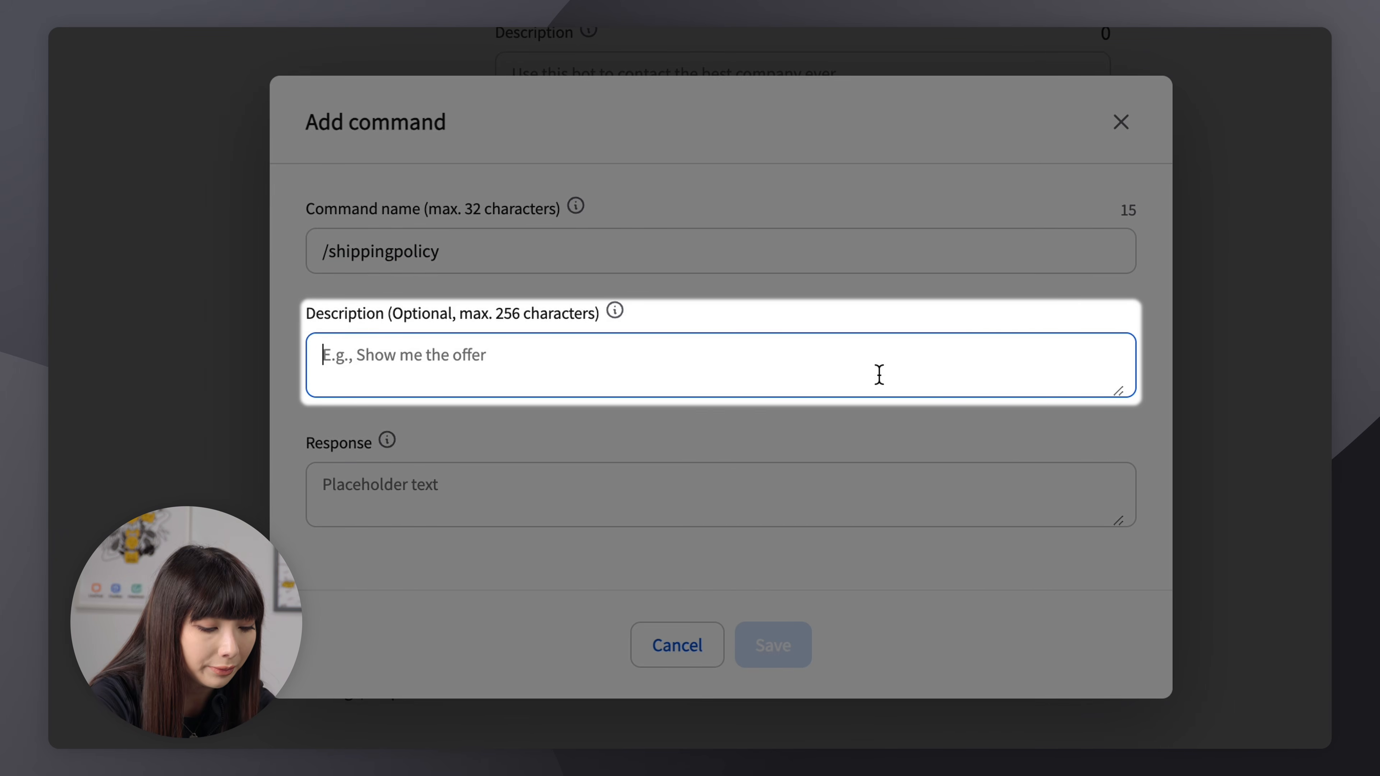
{"action": "type", "text": "Send me the shipping policy."}
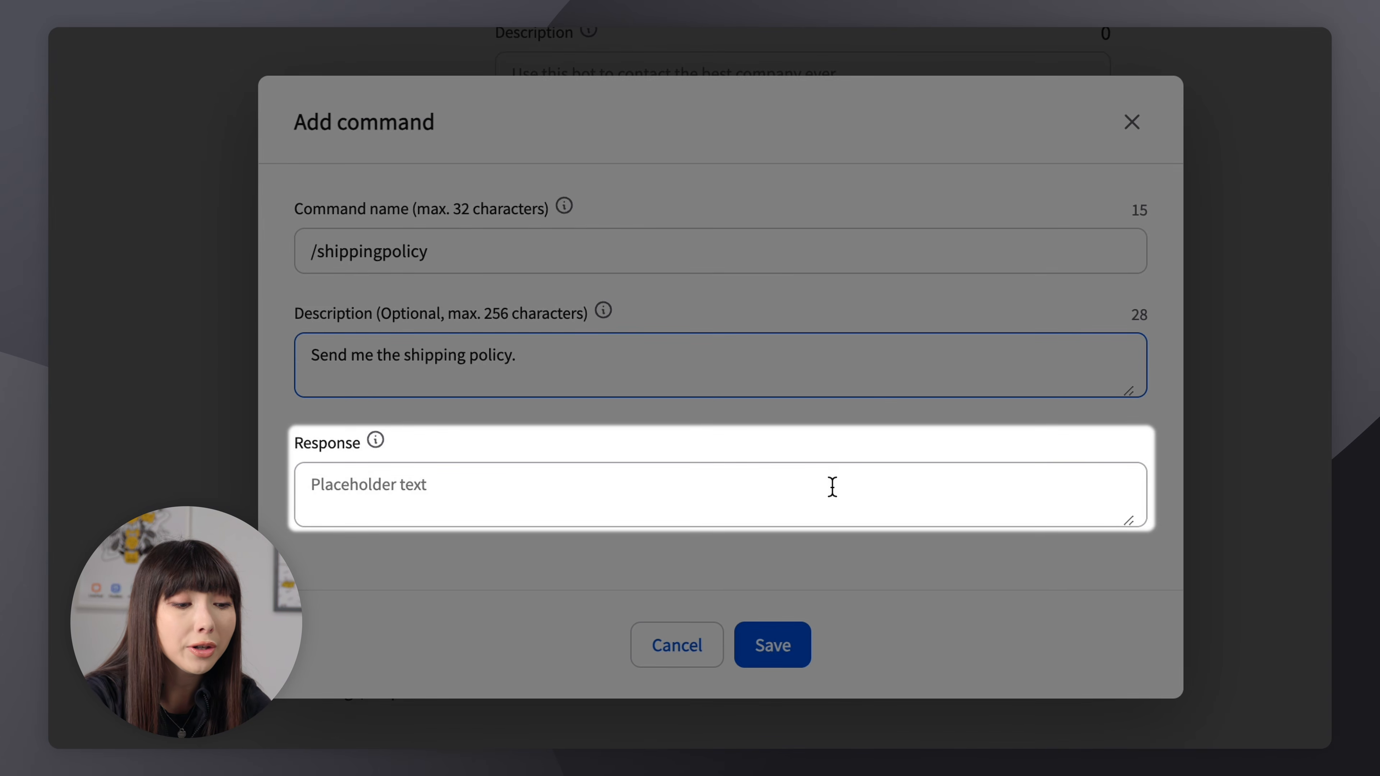
{"action": "left_click", "coordinate": [831, 486]}
{"action": "key", "text": "super+v"}
{"action": "left_click", "coordinate": [774, 652]}
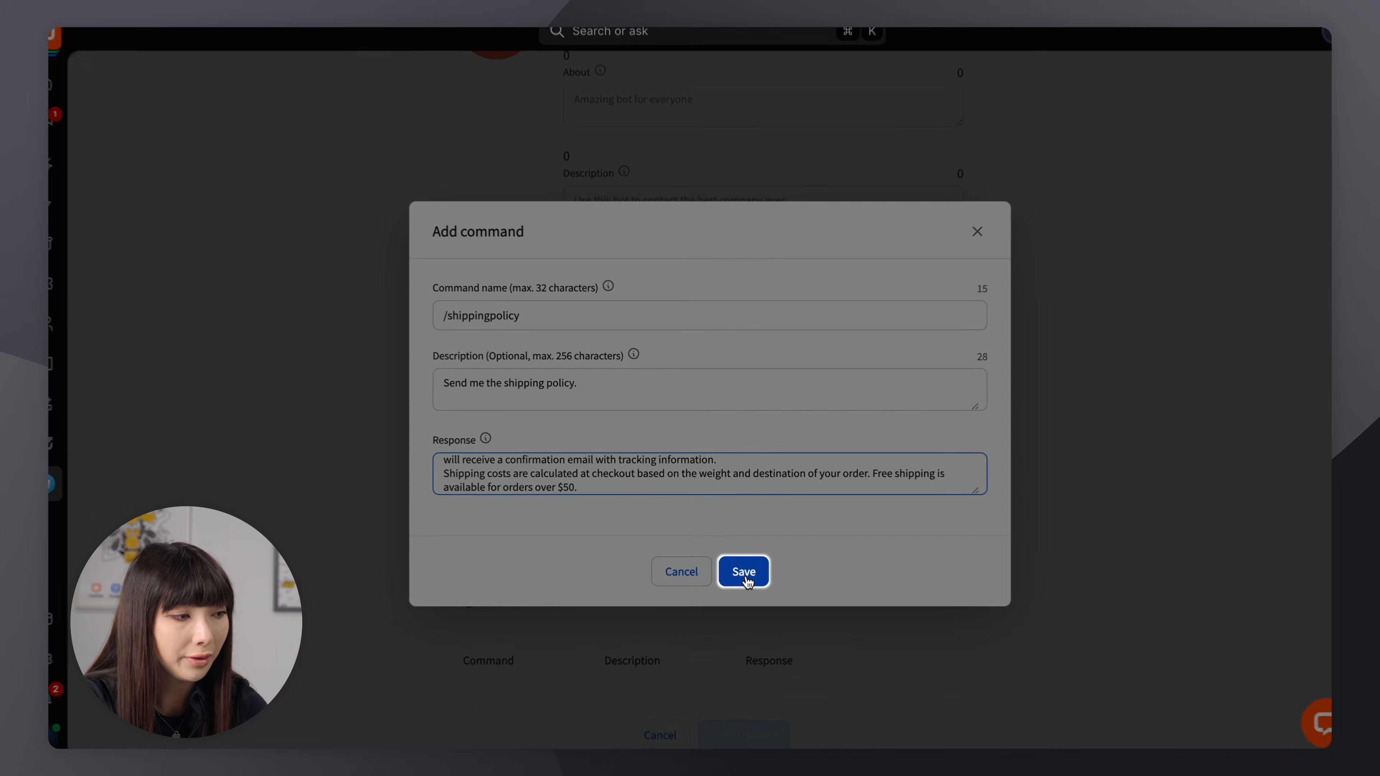
Save the new /shippingpolicy bot command
{"action": "left_click", "coordinate": [744, 573]}
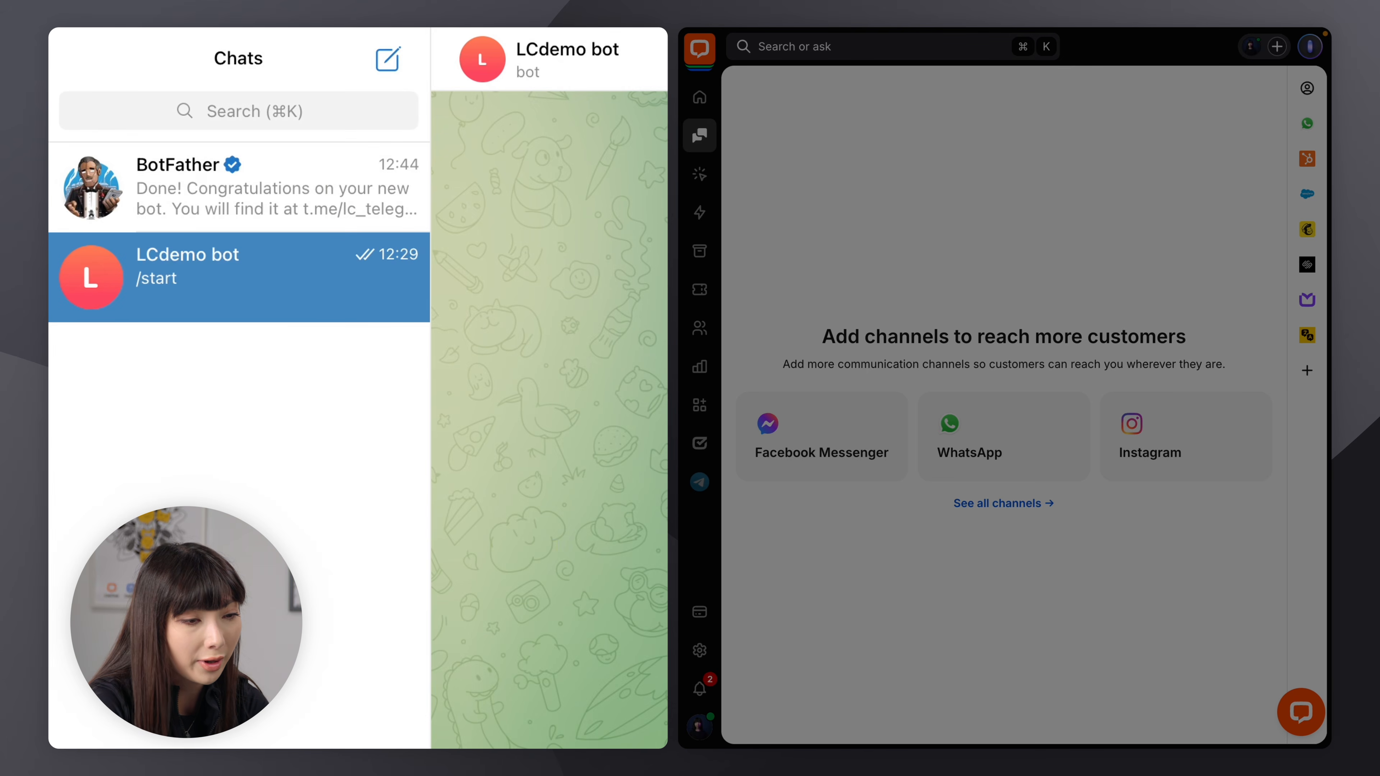
Search Telegram for lc_telegram_02_bot and open the chat with that bot
{"action": "left_click", "coordinate": [309, 111]}
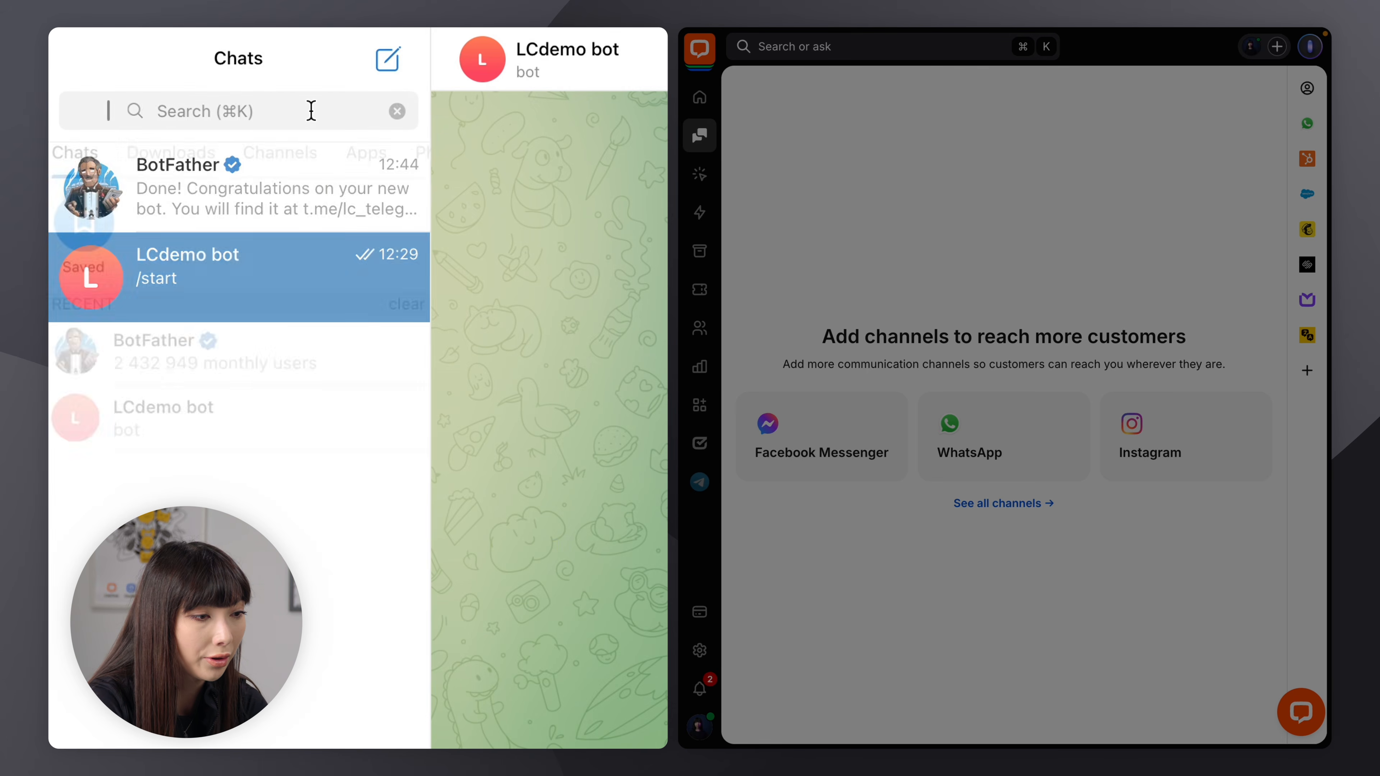
{"action": "type", "text": "lc_te"}
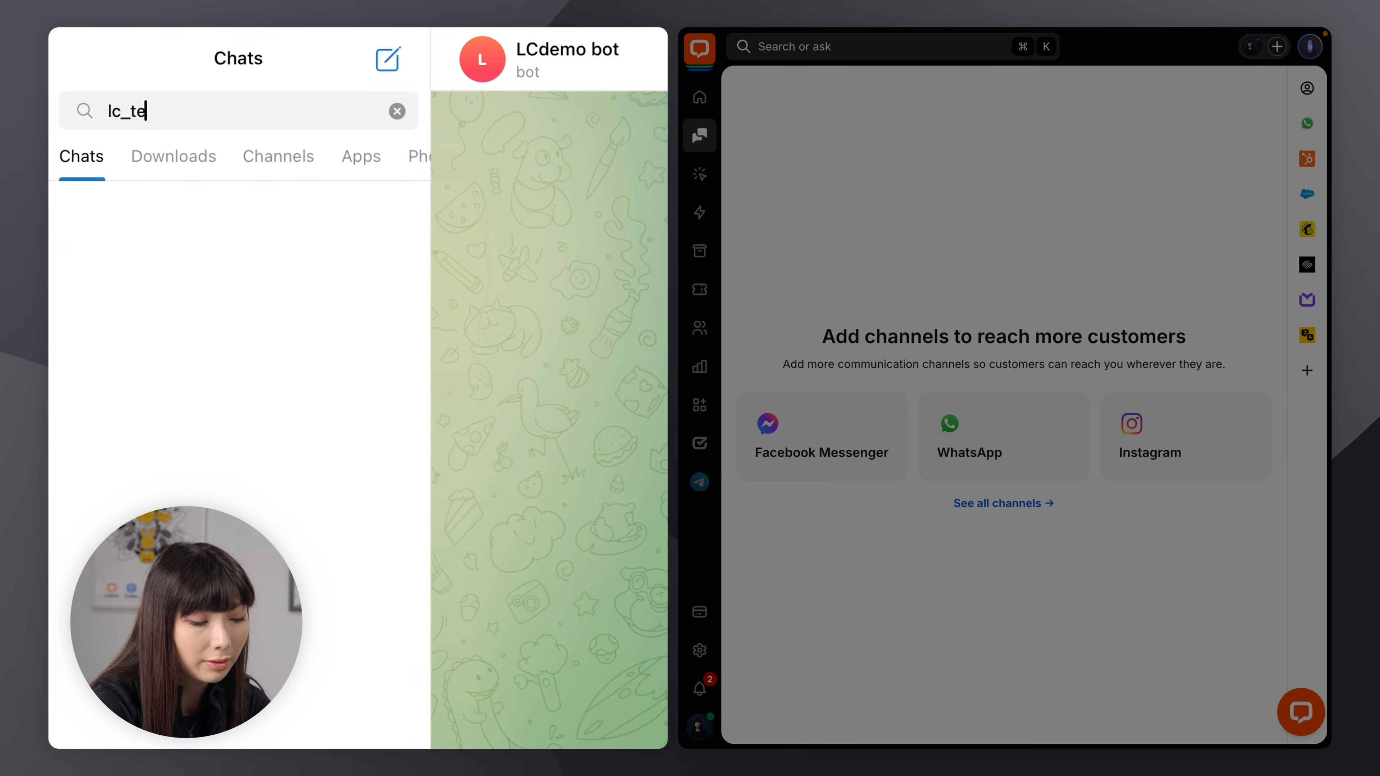
{"action": "type", "text": "legram_0"}
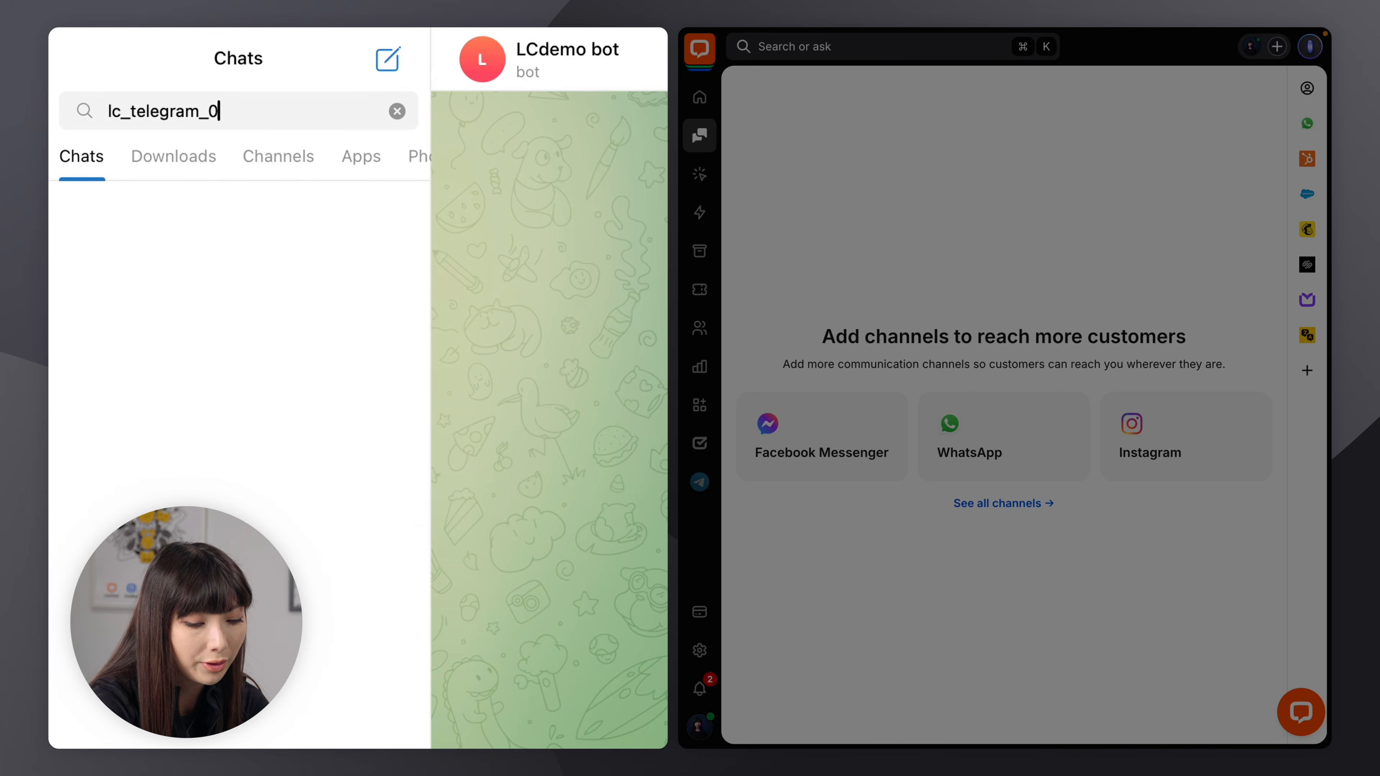
{"action": "type", "text": "2_bot"}
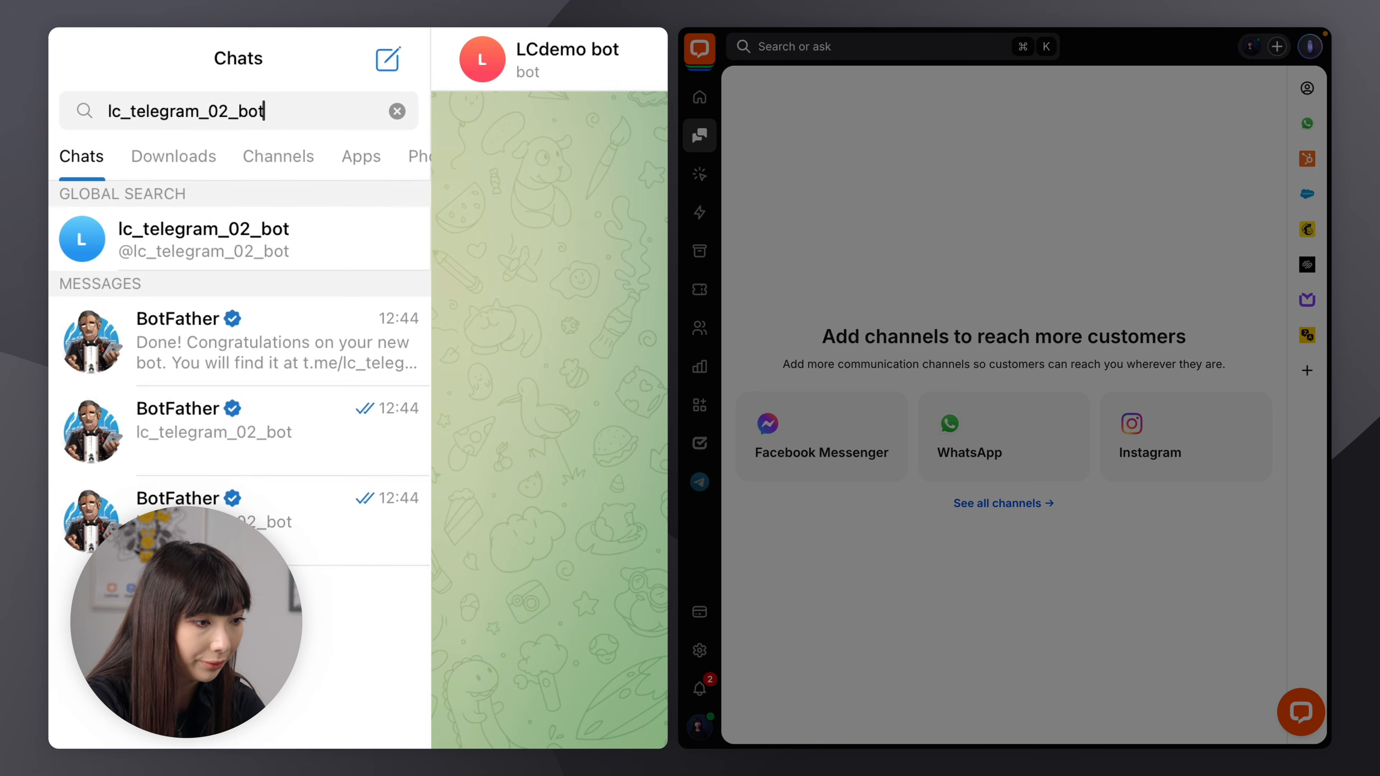
{"action": "left_click", "coordinate": [317, 249]}
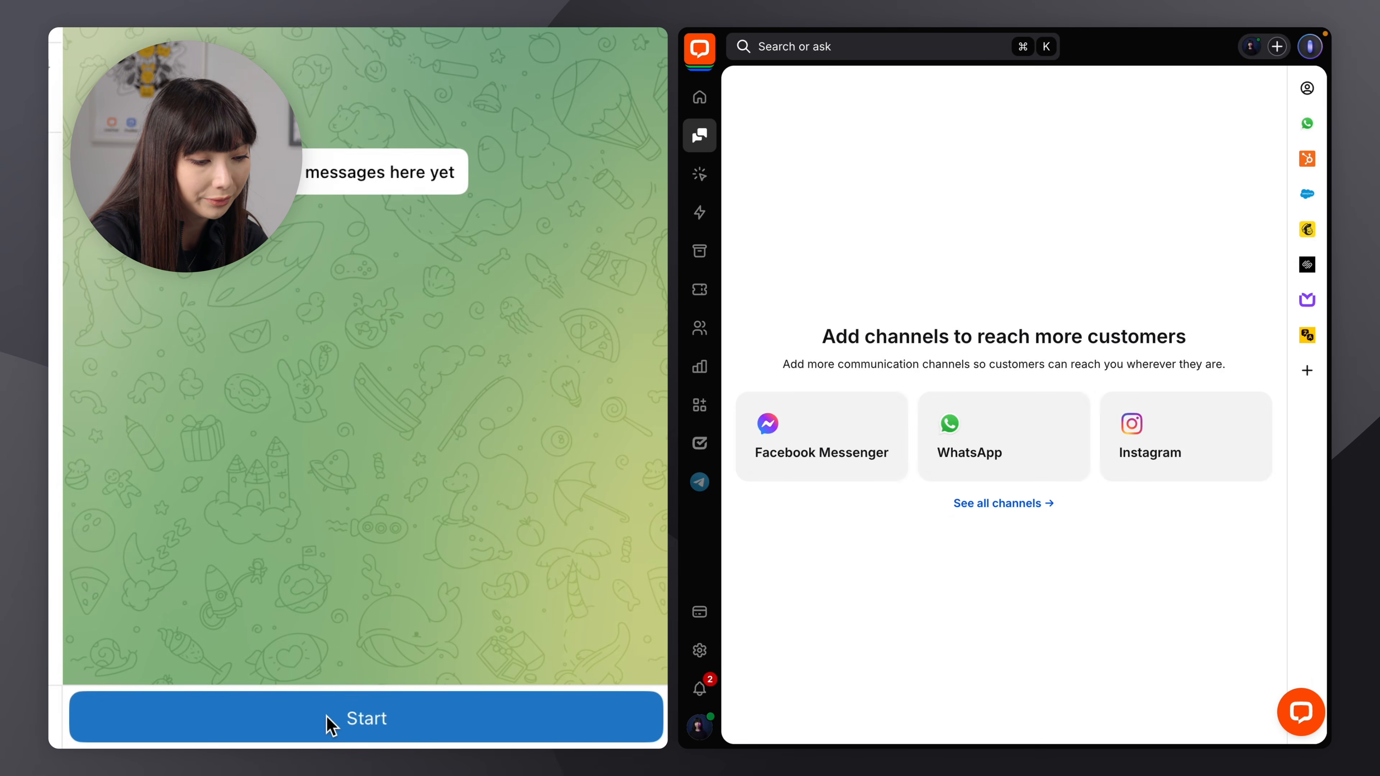
Start the bot and send the /shippingpolicy command from the bot's command menu
{"action": "left_click", "coordinate": [330, 719]}
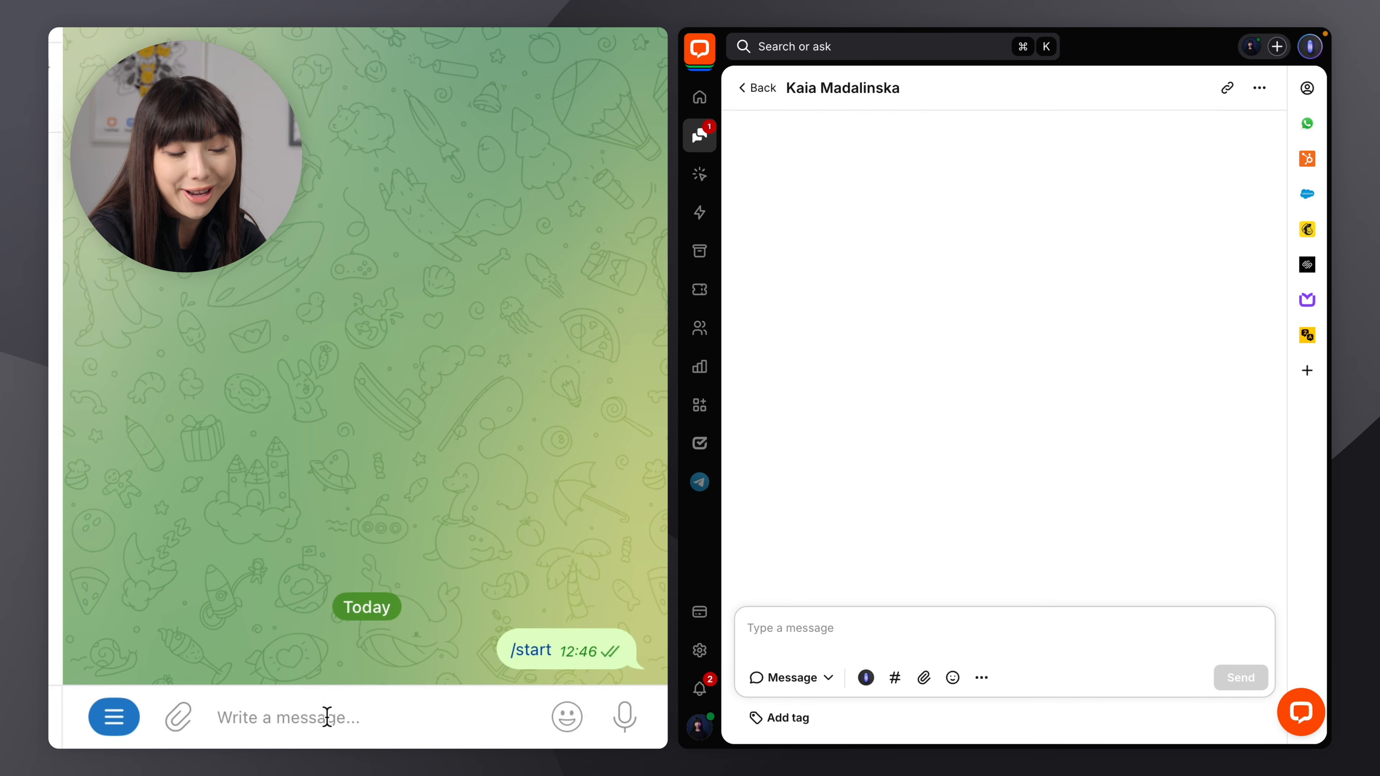
{"action": "left_click", "coordinate": [115, 719]}
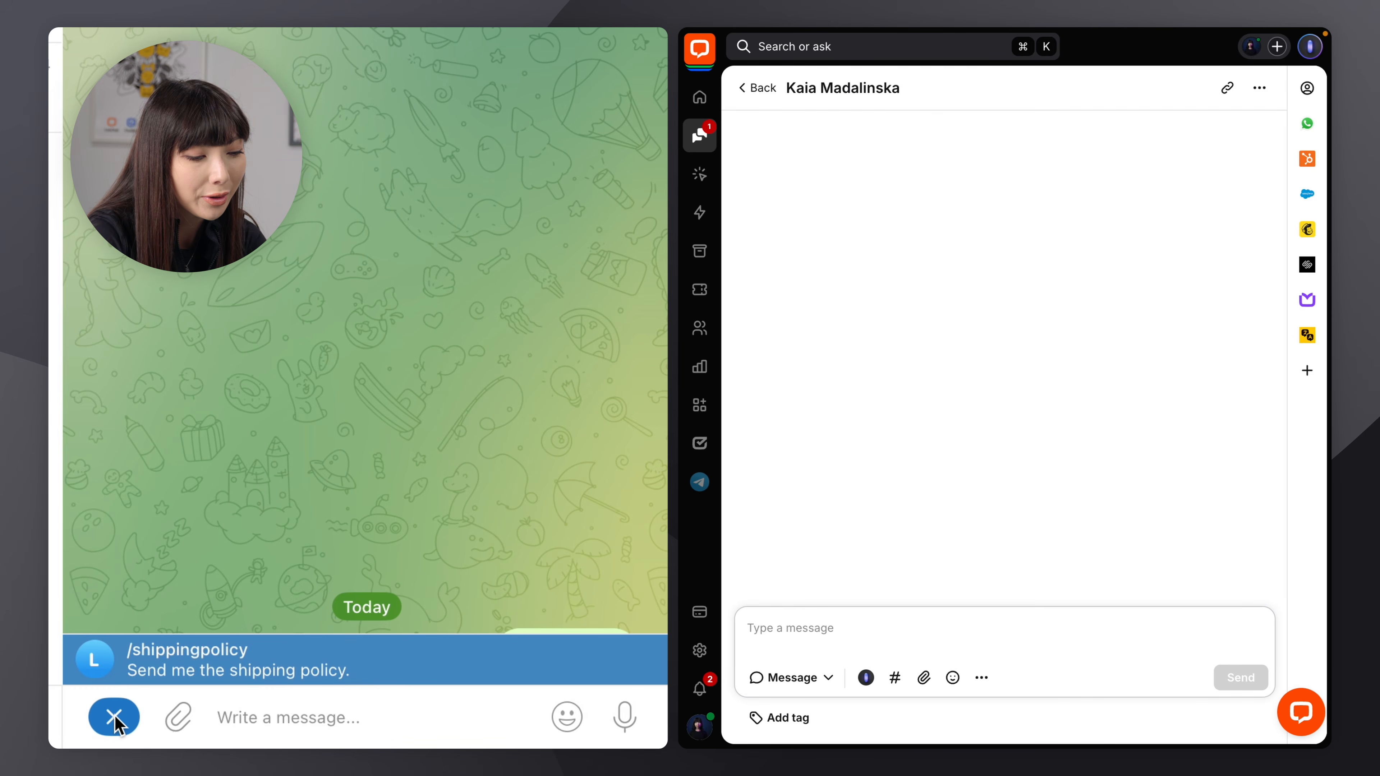
{"action": "left_click", "coordinate": [186, 666]}
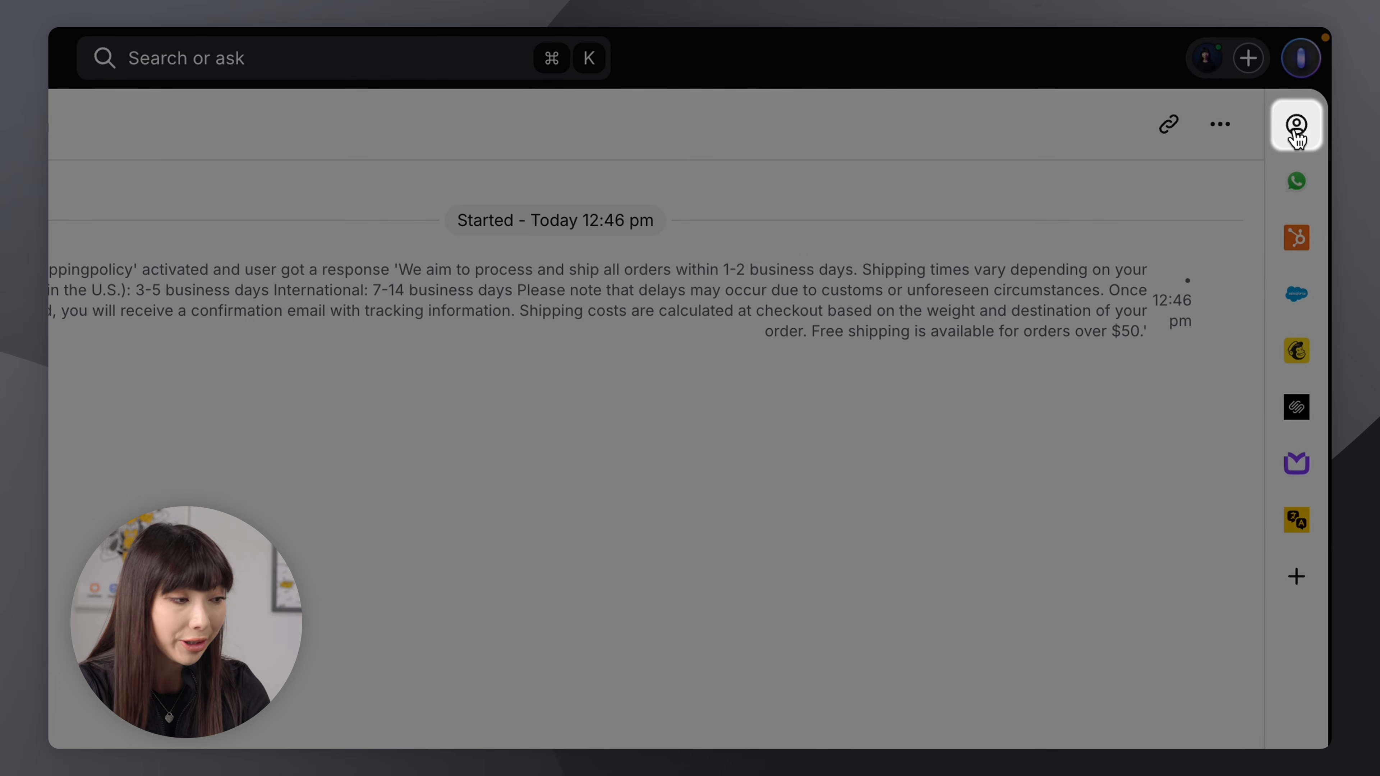
Open the customer details of the incoming Telegram chat in LiveChat and examine its integrations data
{"action": "left_click", "coordinate": [1299, 136]}
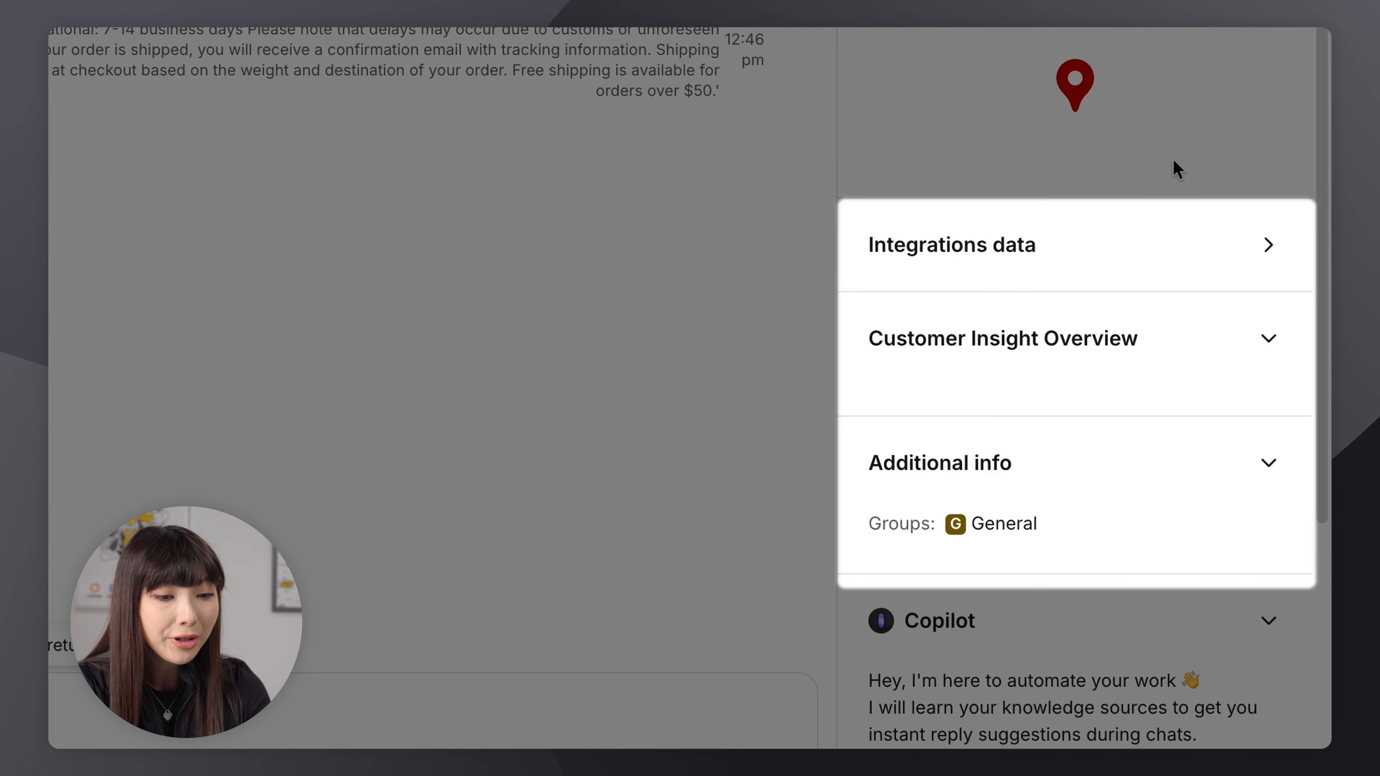
{"action": "left_click", "coordinate": [1170, 280]}
{"action": "scroll", "coordinate": [1171, 280], "scroll_direction": "down", "scroll_amount": 1}
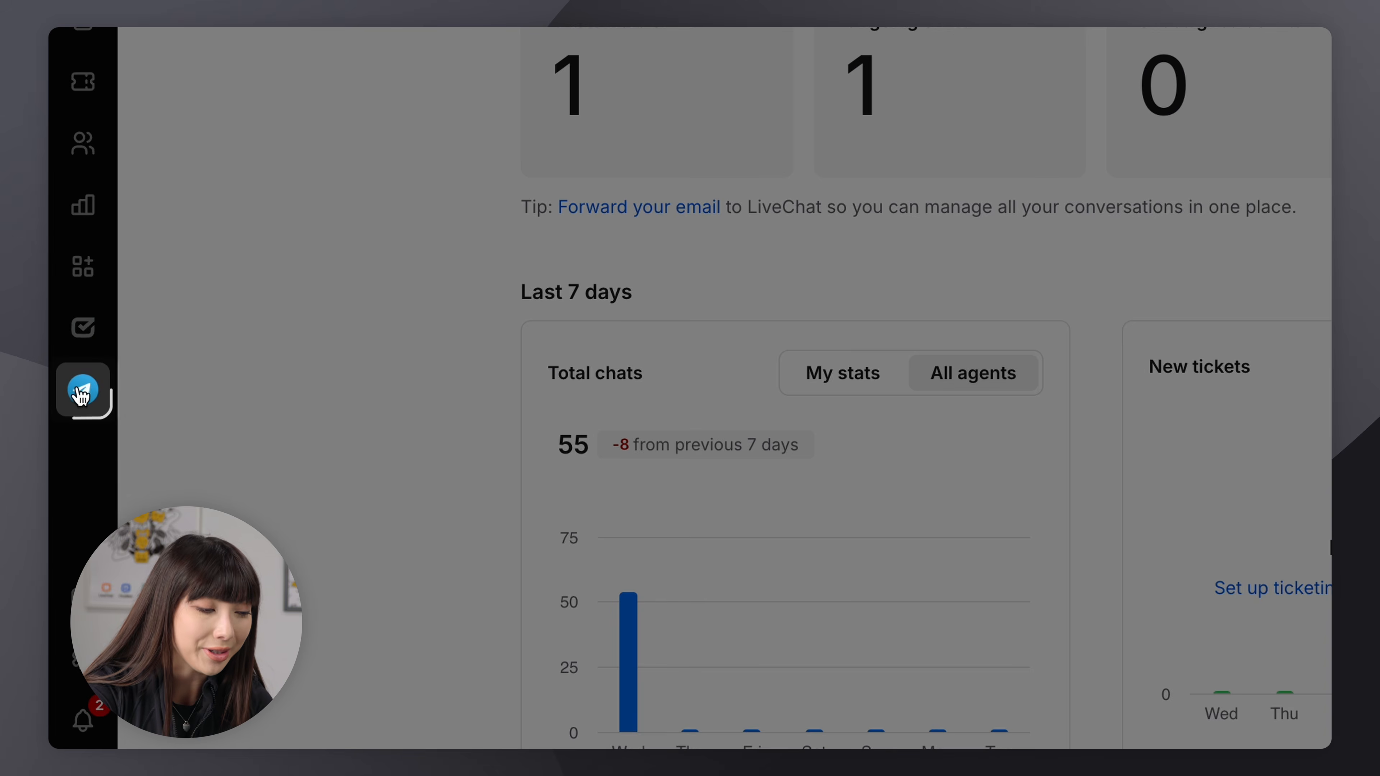
Copy the link address of the lc_telegram_02_bot connection in the Telegram for Business app
{"action": "left_click", "coordinate": [82, 389]}
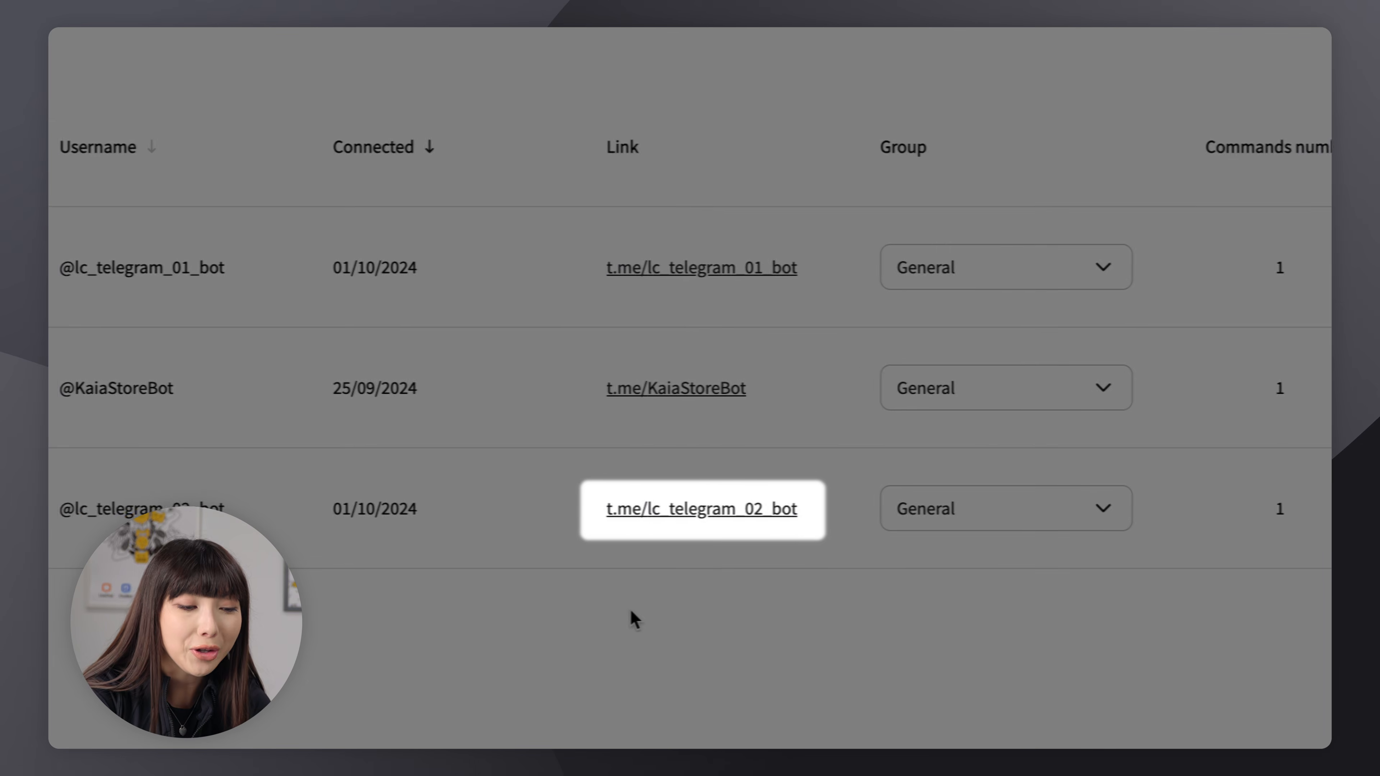
{"action": "right_click", "coordinate": [689, 514]}
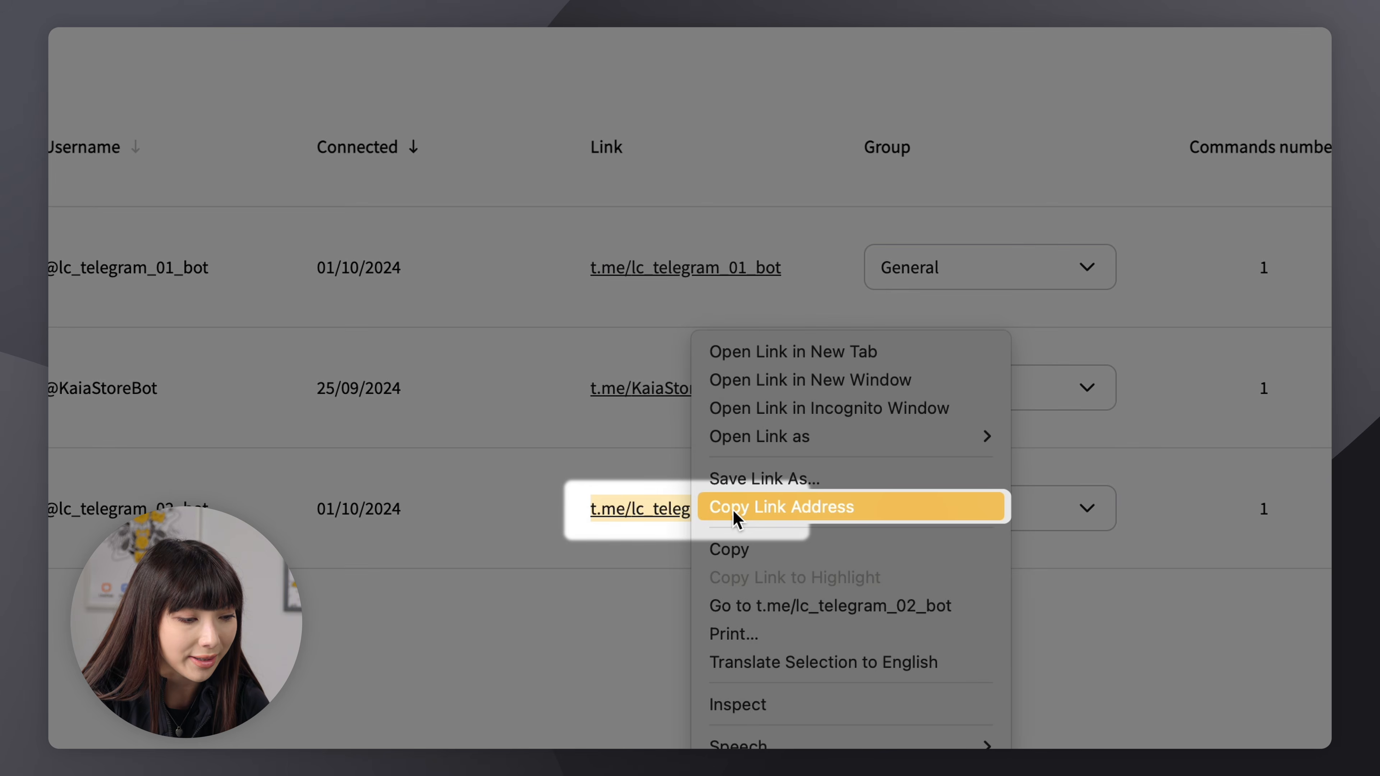
{"action": "left_click", "coordinate": [733, 510]}
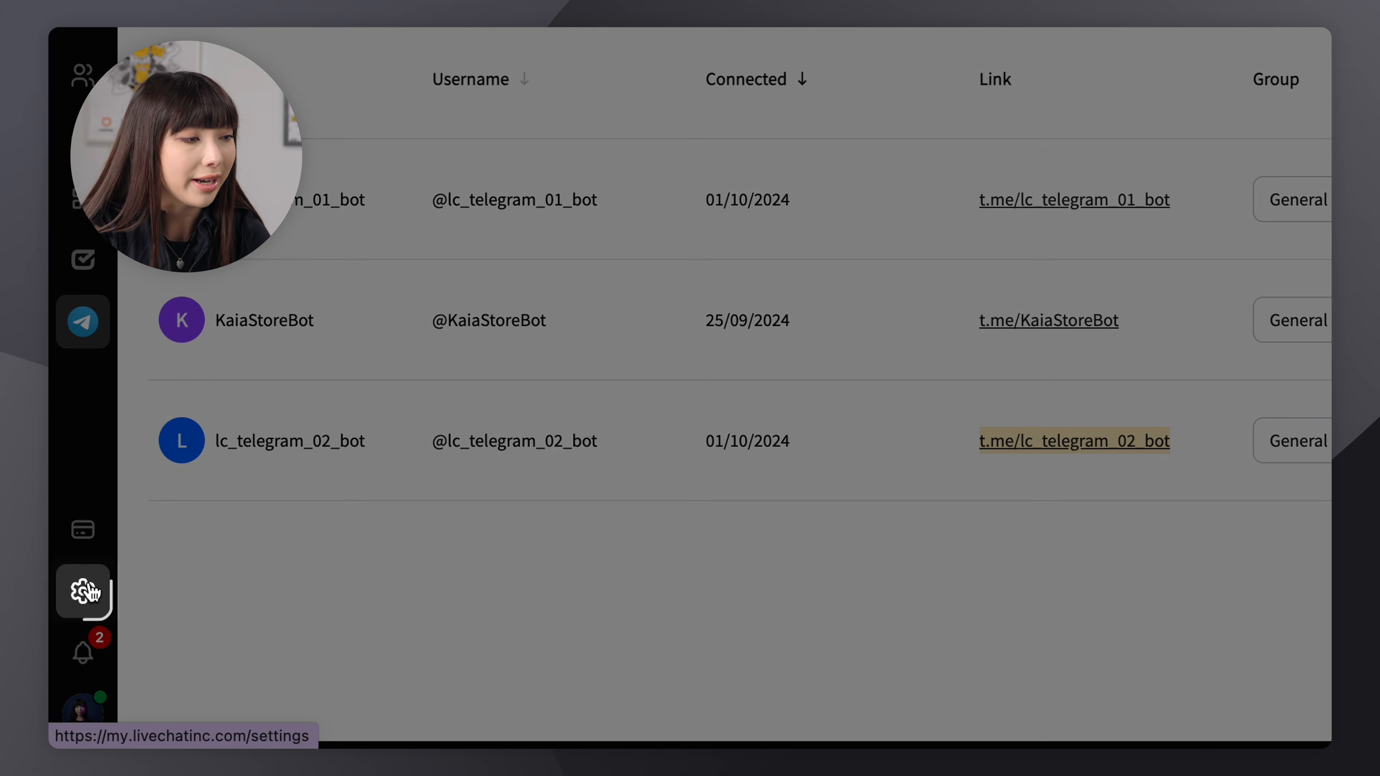
Open the website widget's Welcome screen settings and open the custom links editor under Manage content
{"action": "left_click", "coordinate": [87, 591]}
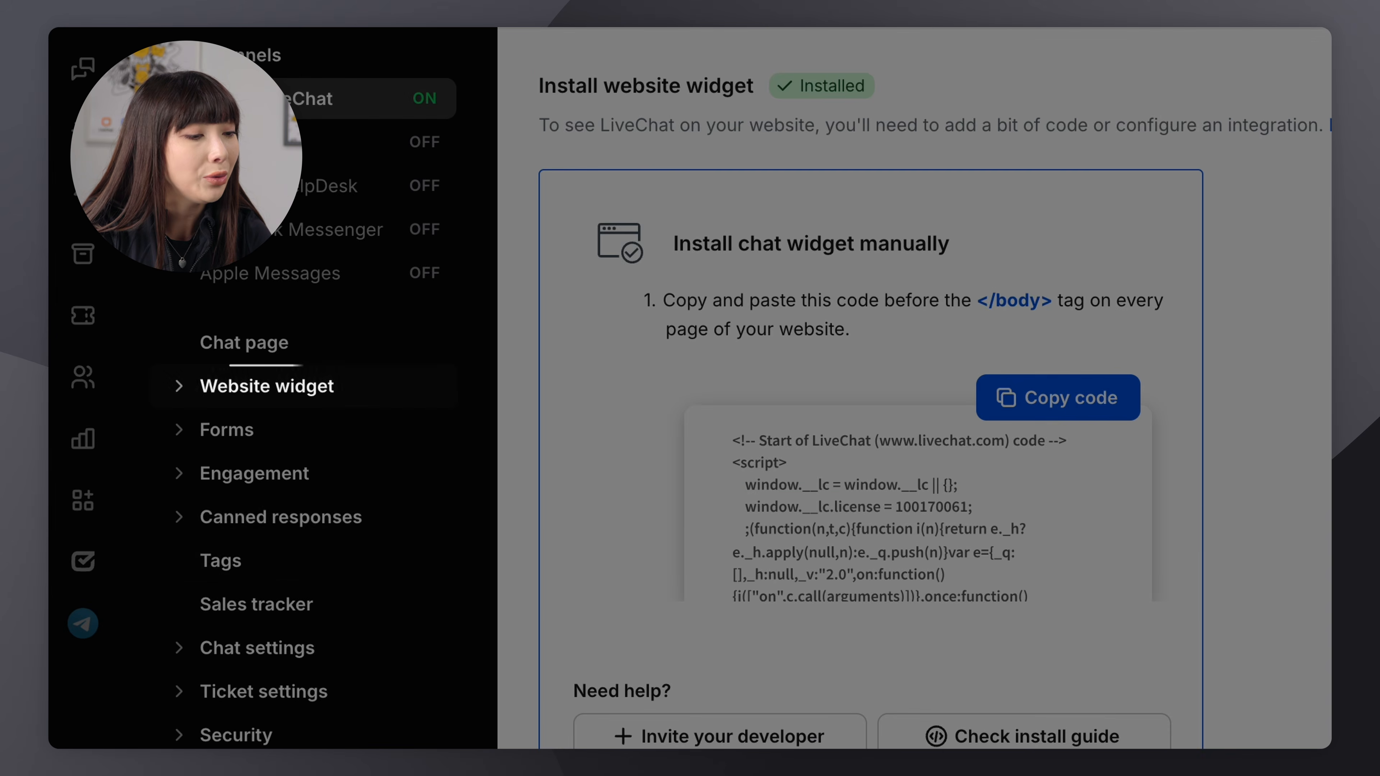
{"action": "left_click", "coordinate": [283, 387]}
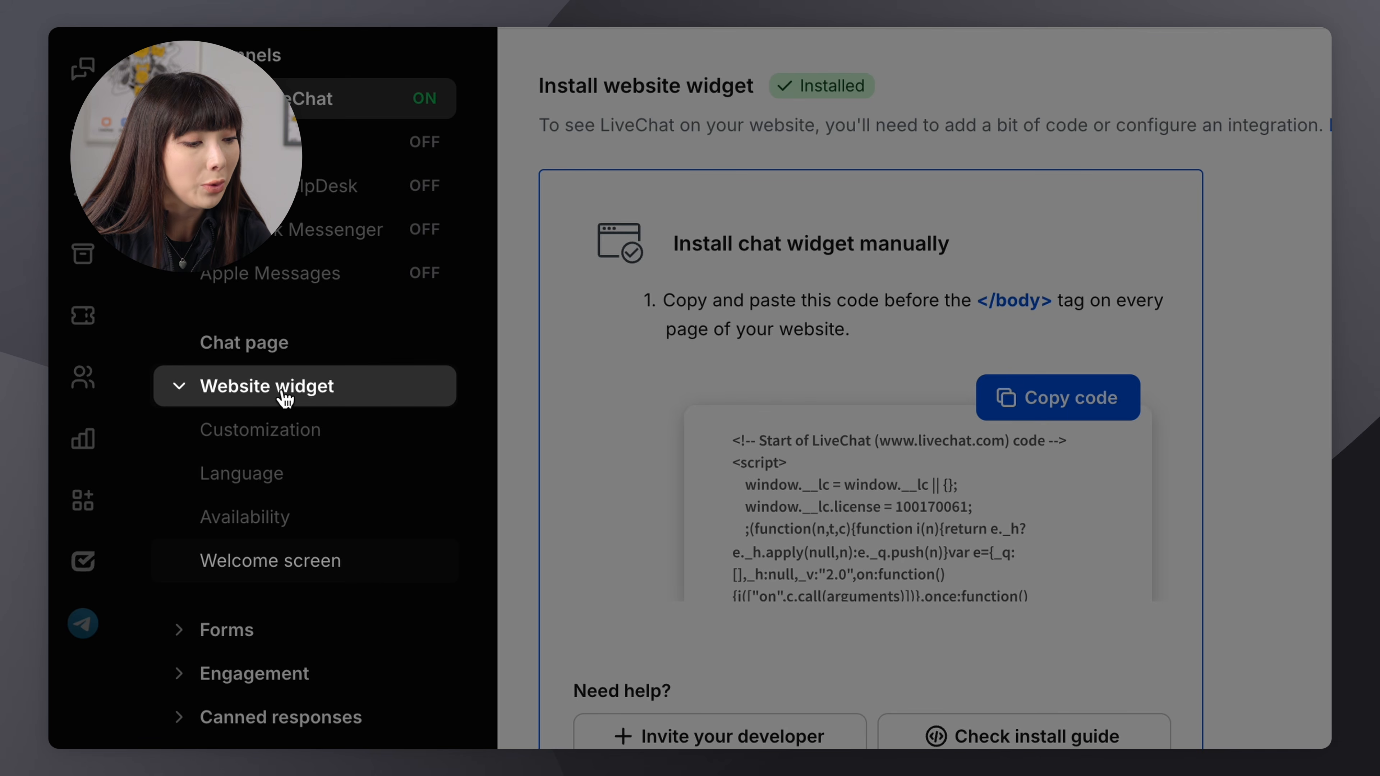
{"action": "left_click", "coordinate": [283, 562]}
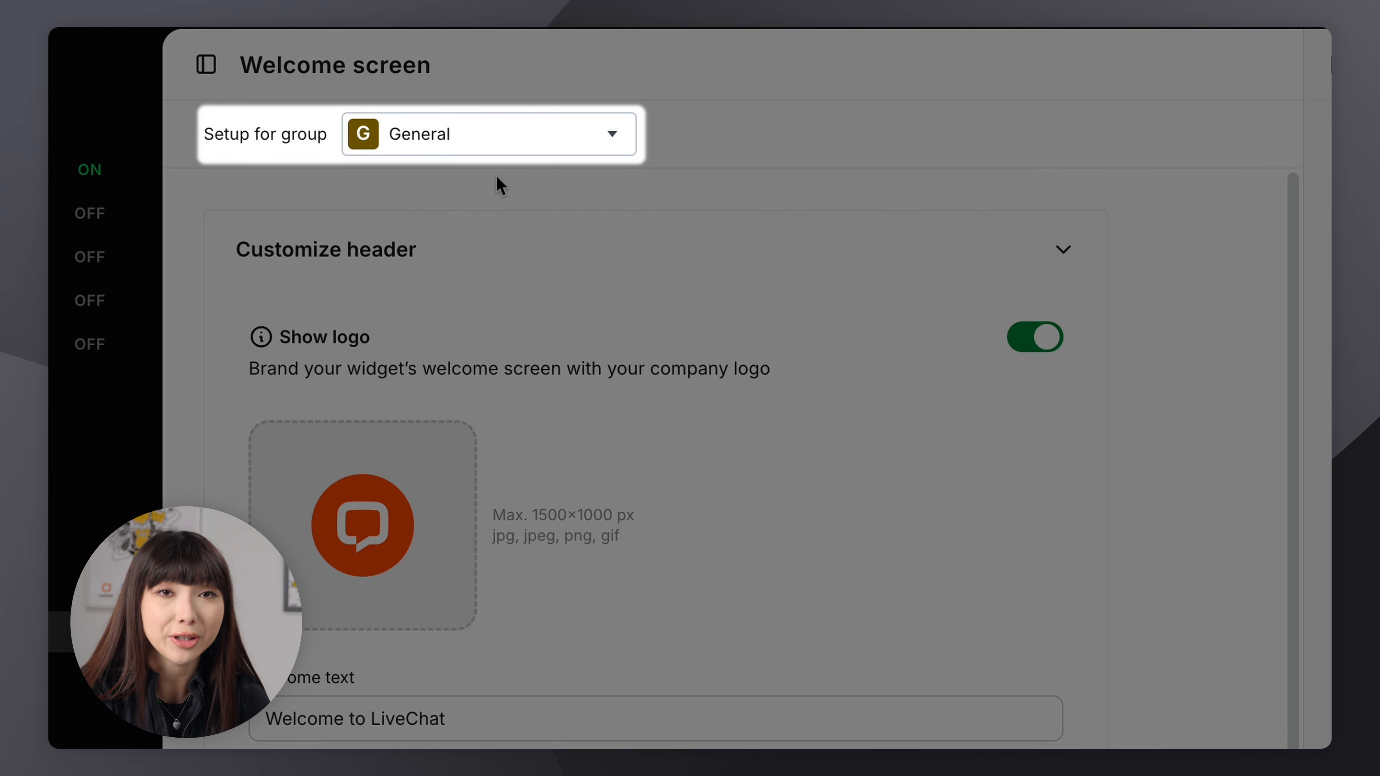
{"action": "scroll", "coordinate": [496, 176], "scroll_direction": "down", "scroll_amount": 8}
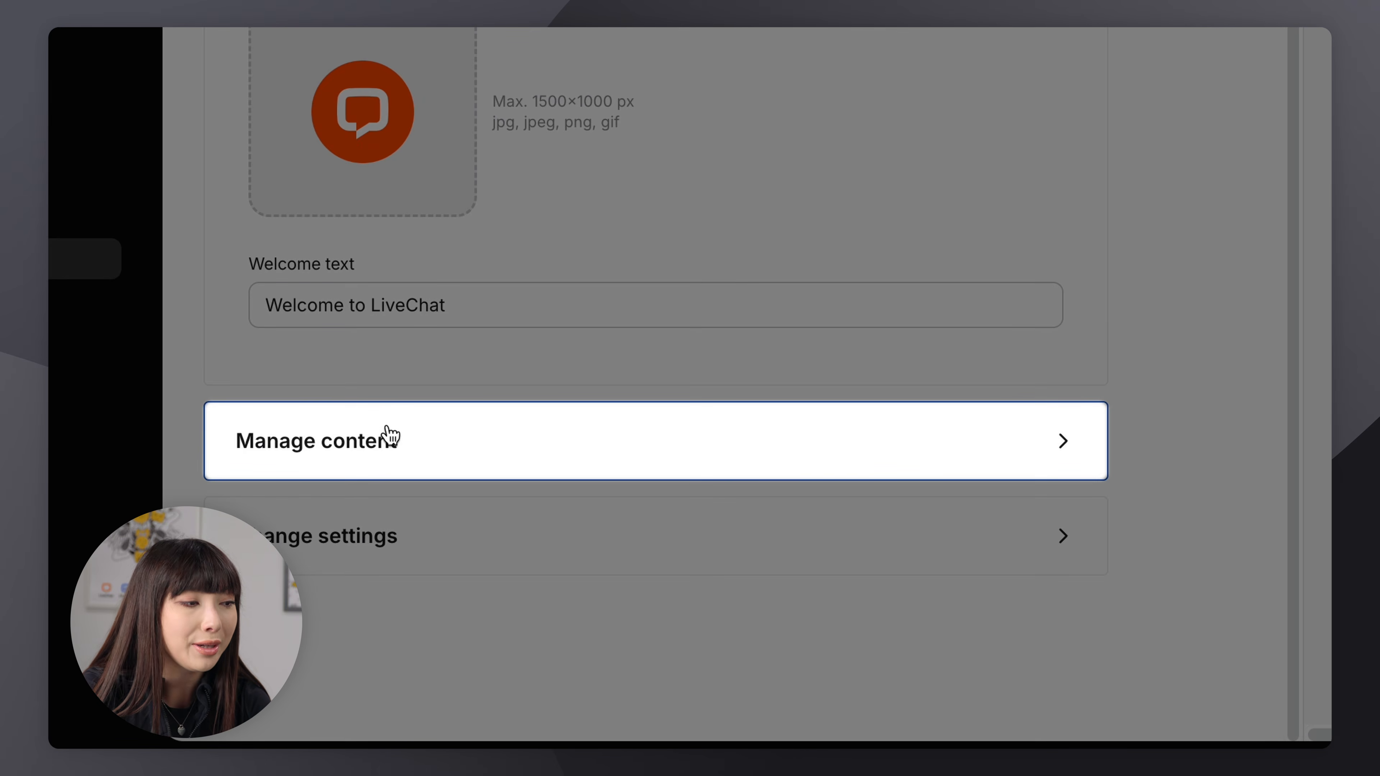
{"action": "left_click", "coordinate": [390, 434]}
{"action": "scroll", "coordinate": [386, 429], "scroll_direction": "down", "scroll_amount": 10}
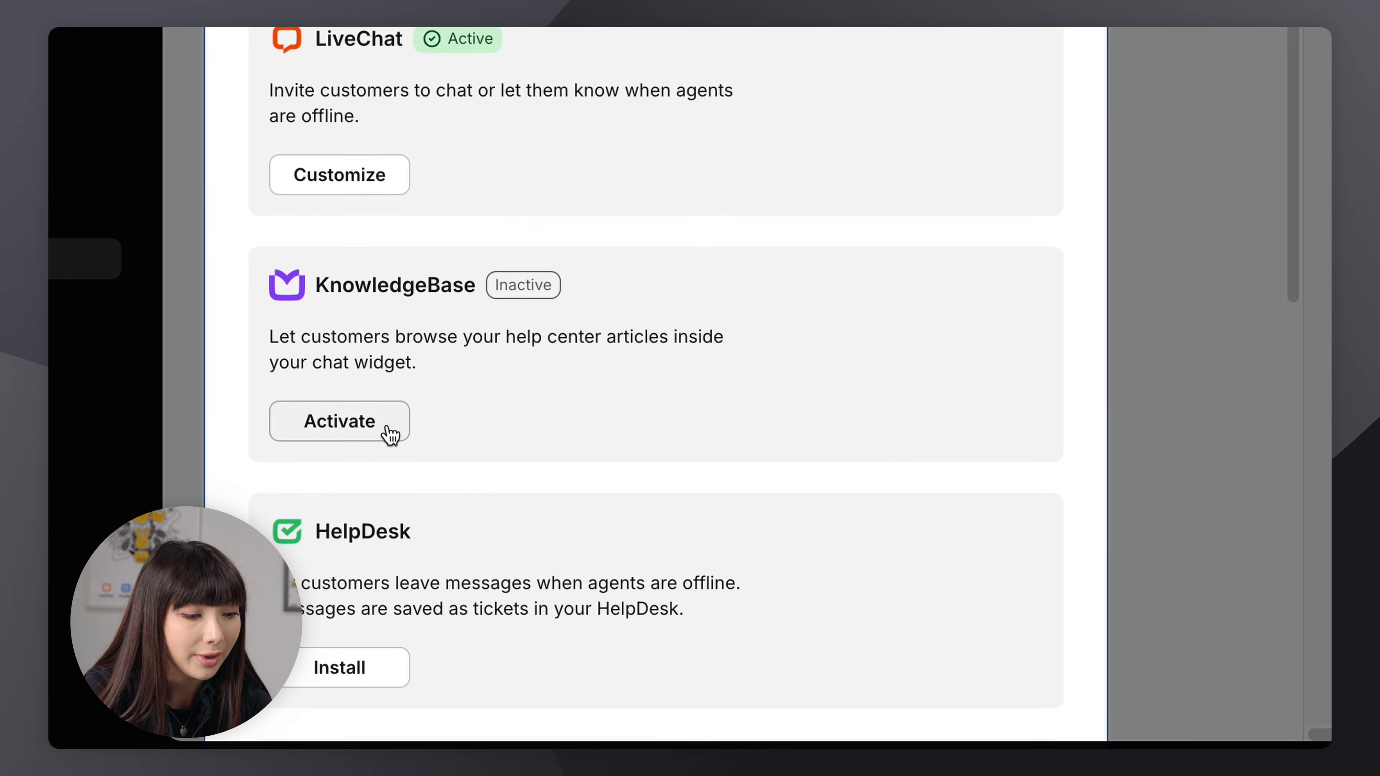
{"action": "scroll", "coordinate": [385, 433], "scroll_direction": "down", "scroll_amount": 6}
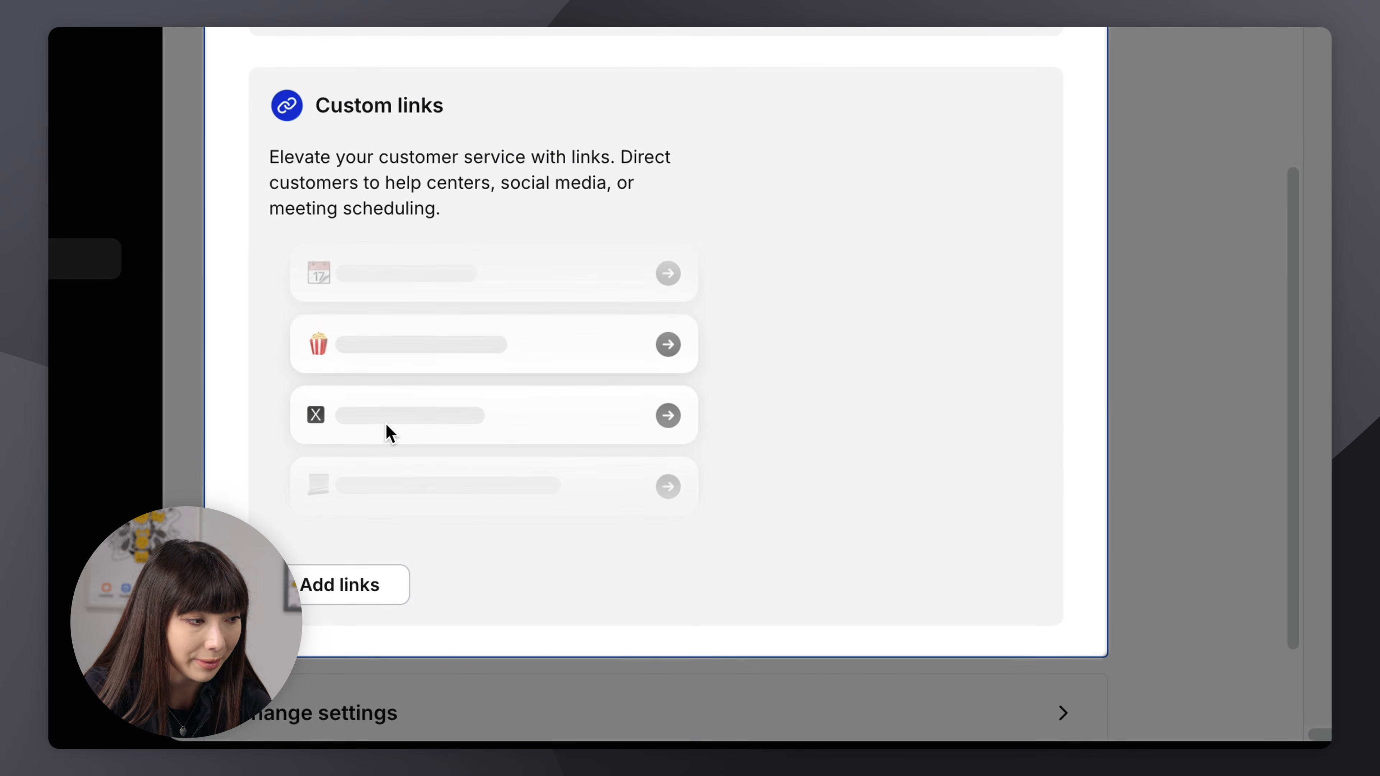
{"action": "left_click", "coordinate": [386, 433]}
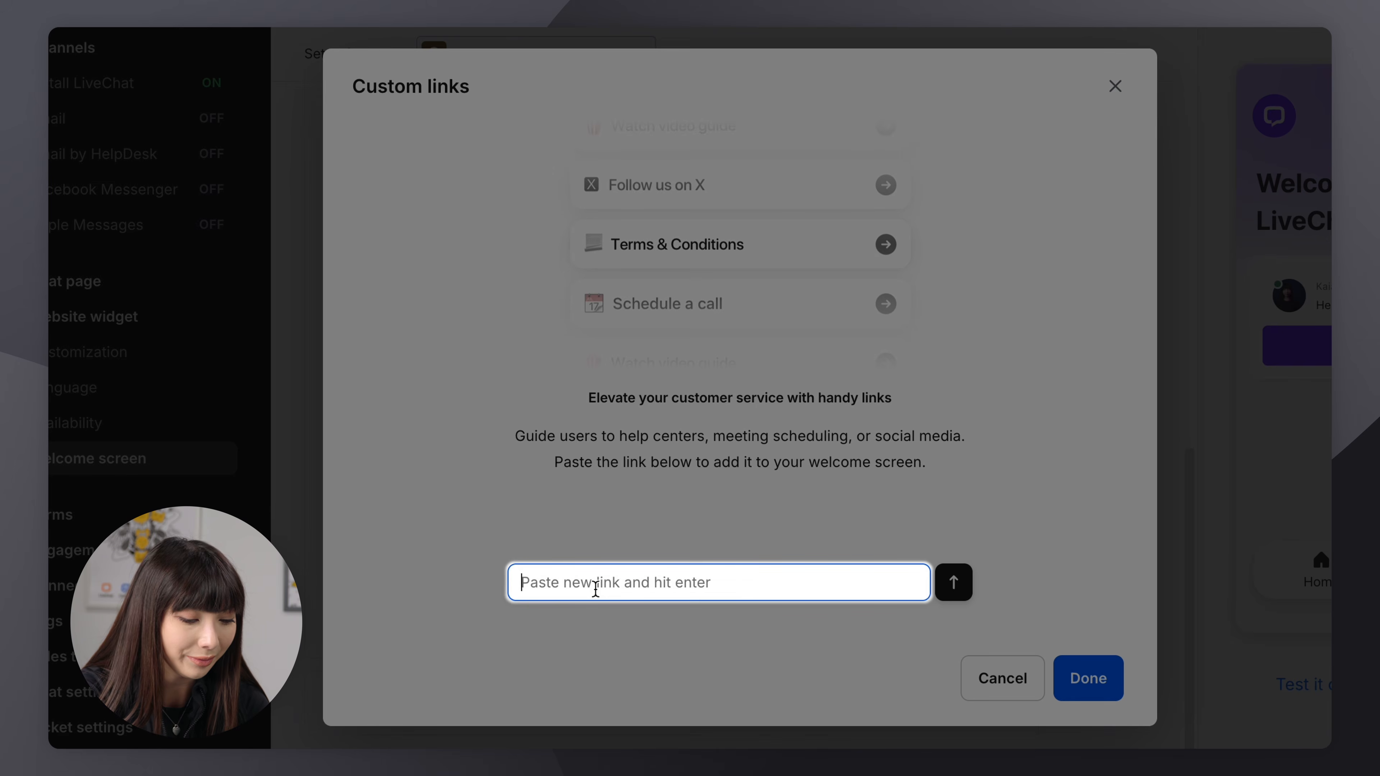
Add a custom link with the copied bot URL, name it "Contact us on Telegram", and save the welcome screen changes
{"action": "key", "text": "ctrl+v"}
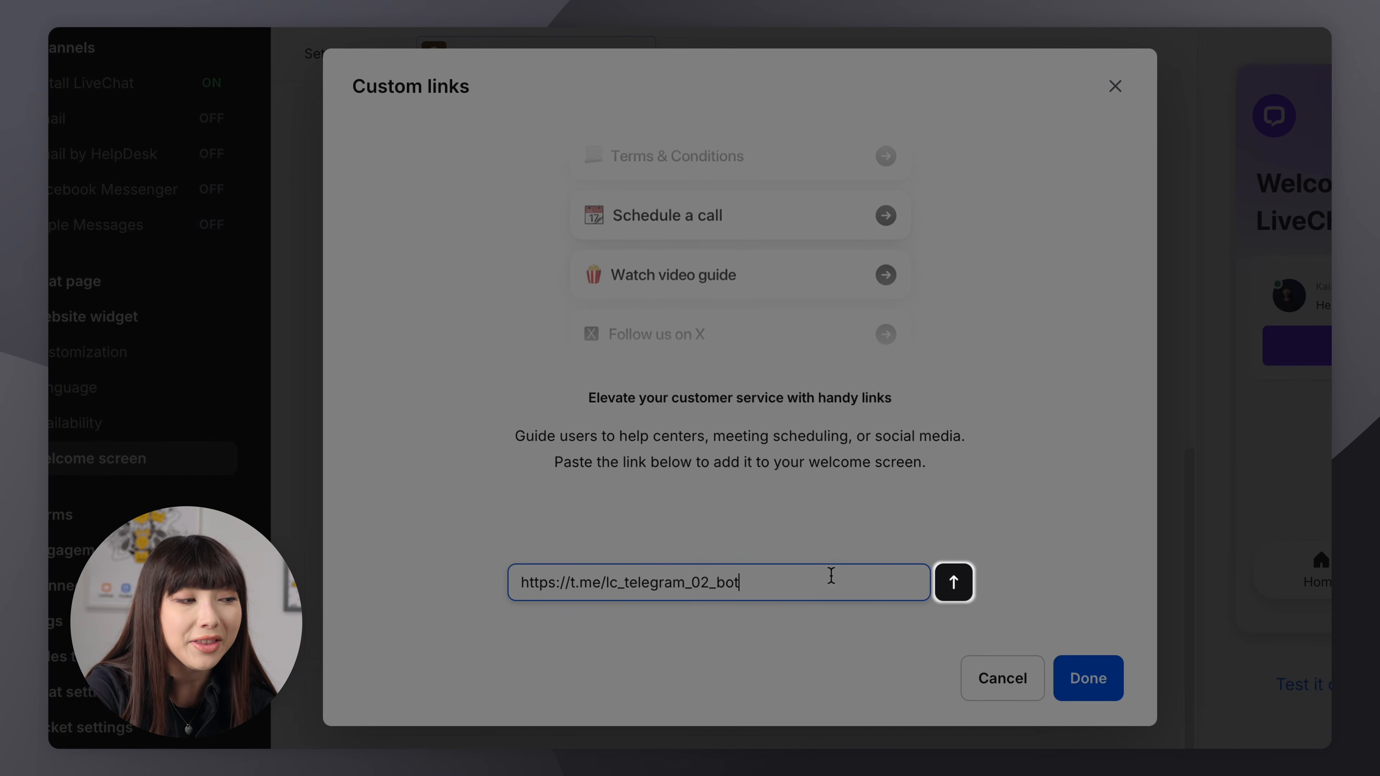
{"action": "left_click", "coordinate": [952, 590]}
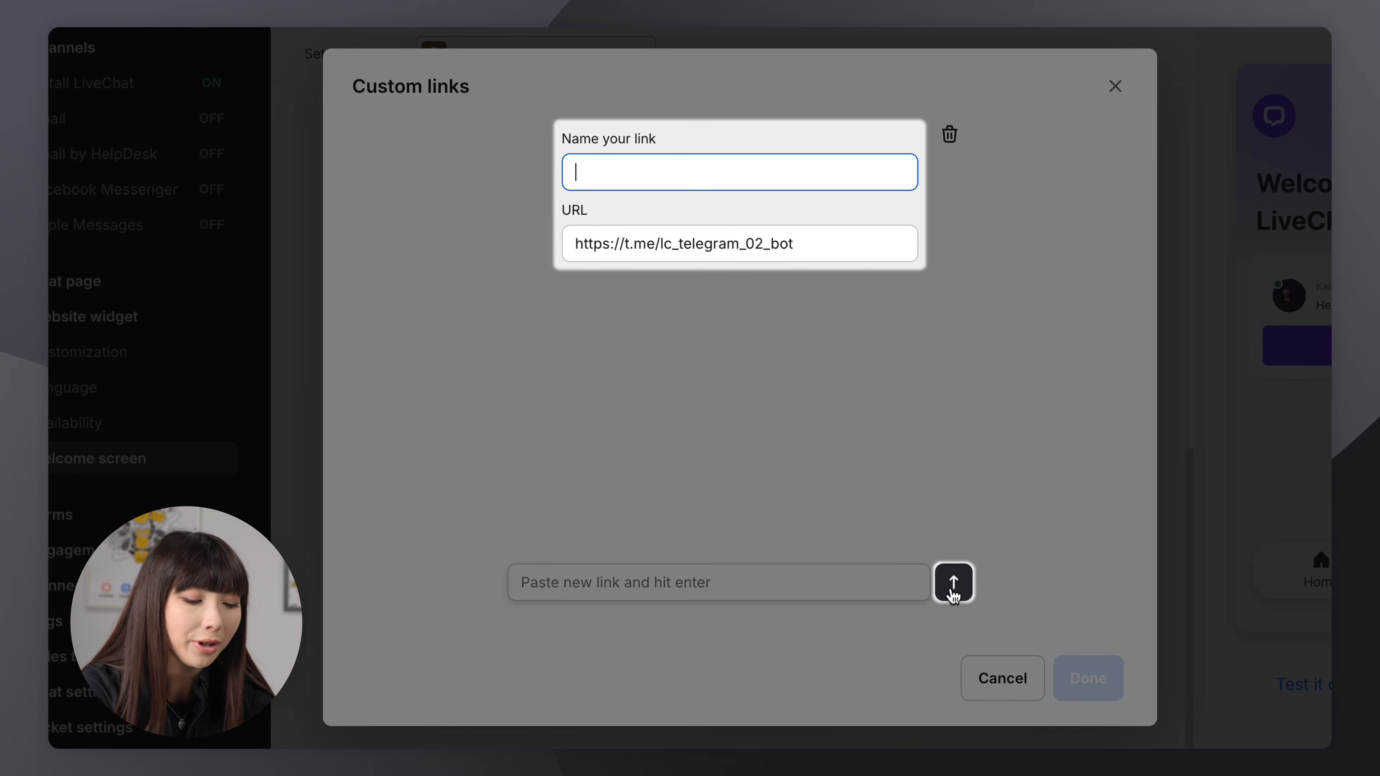
{"action": "type", "text": "Contact "}
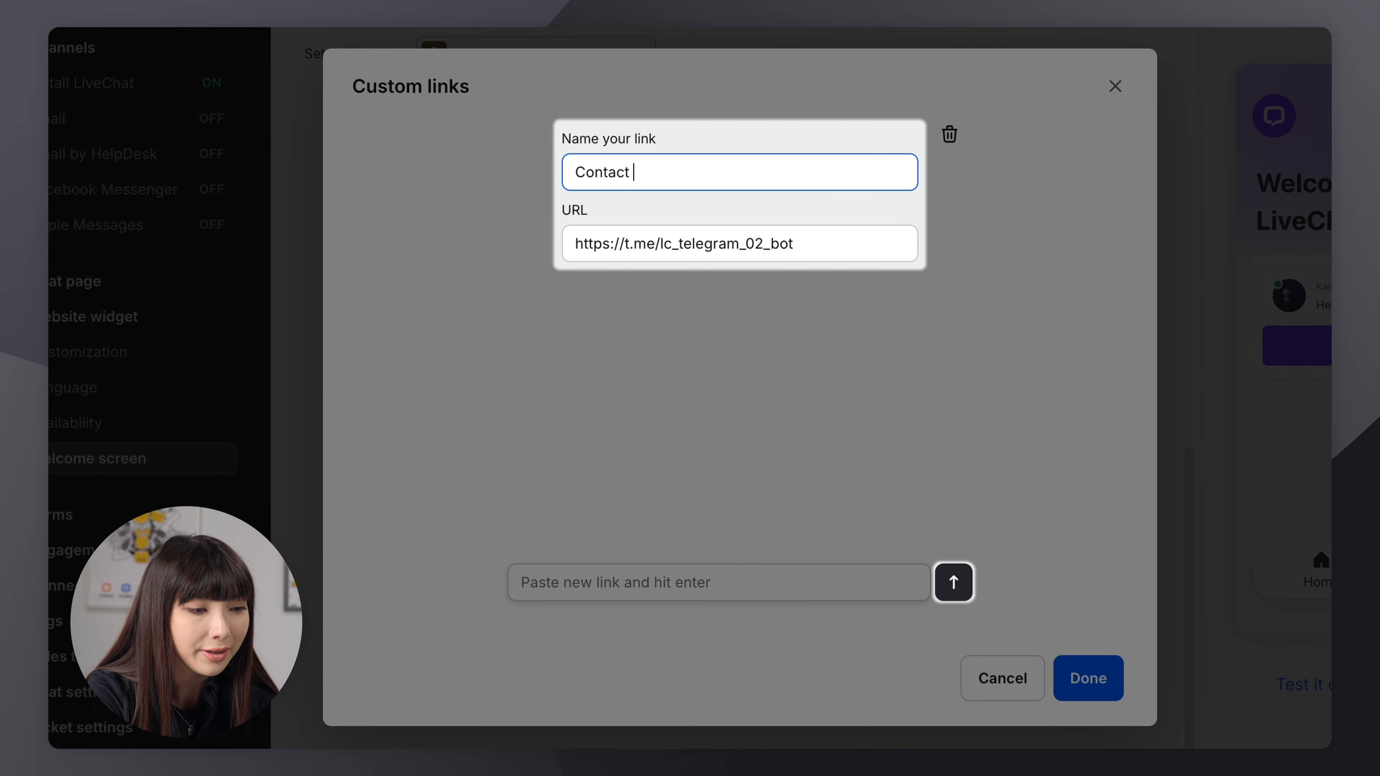
{"action": "type", "text": "us on Te"}
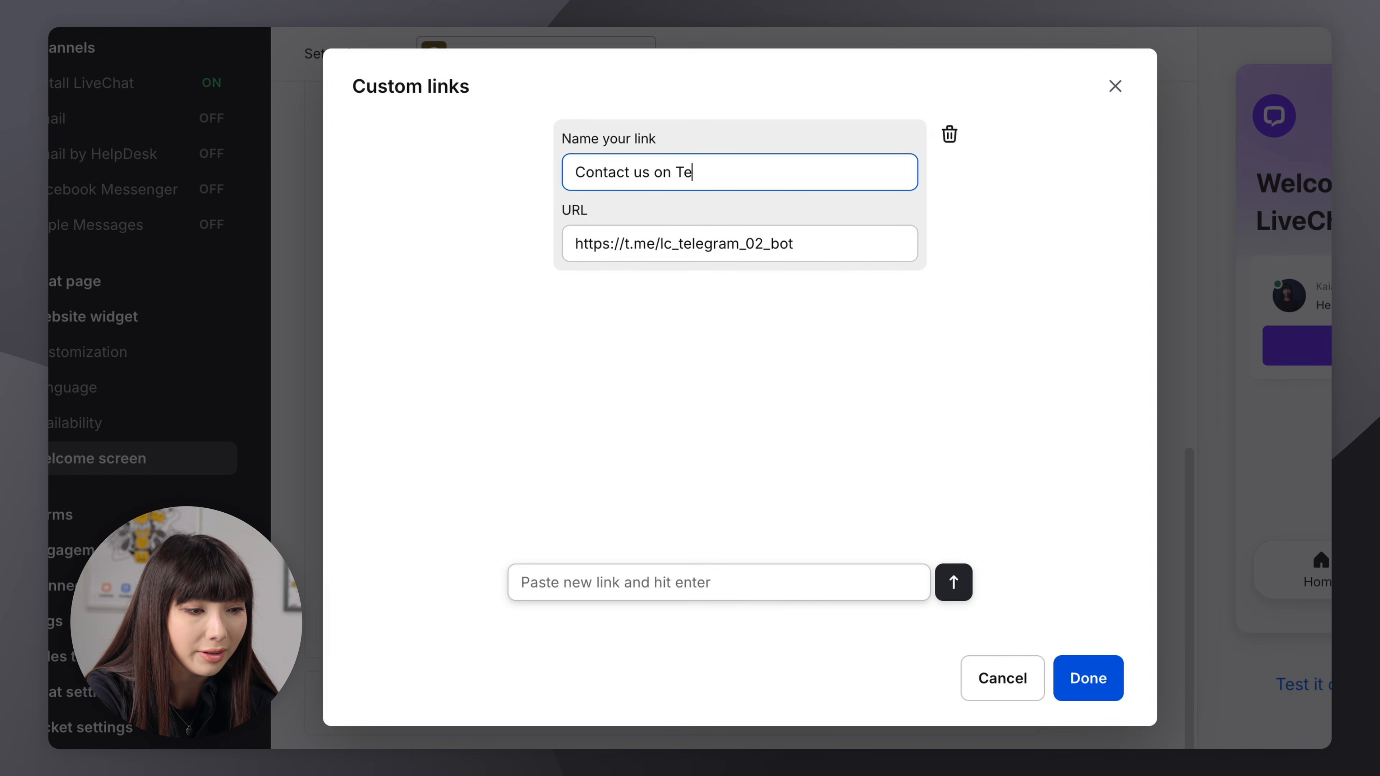
{"action": "type", "text": "legram"}
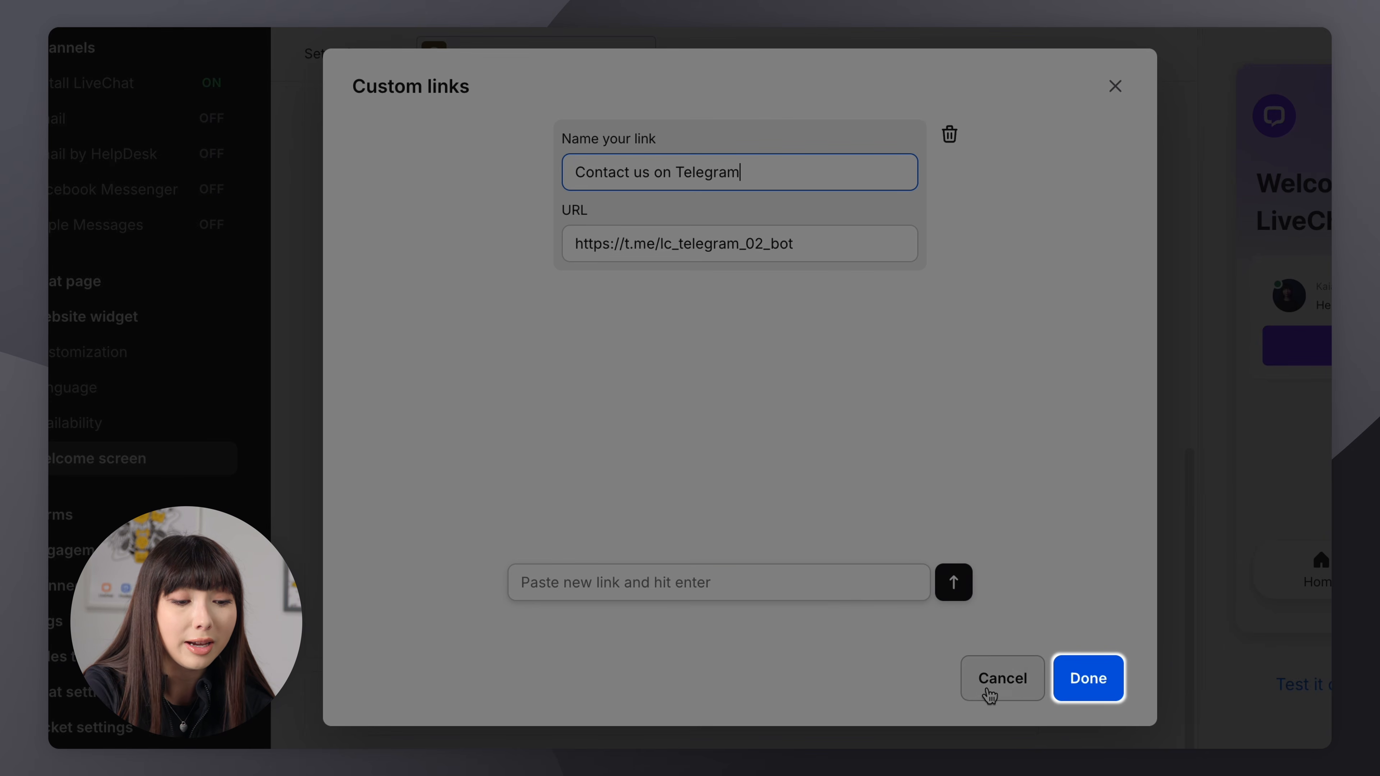
{"action": "left_click", "coordinate": [1080, 680]}
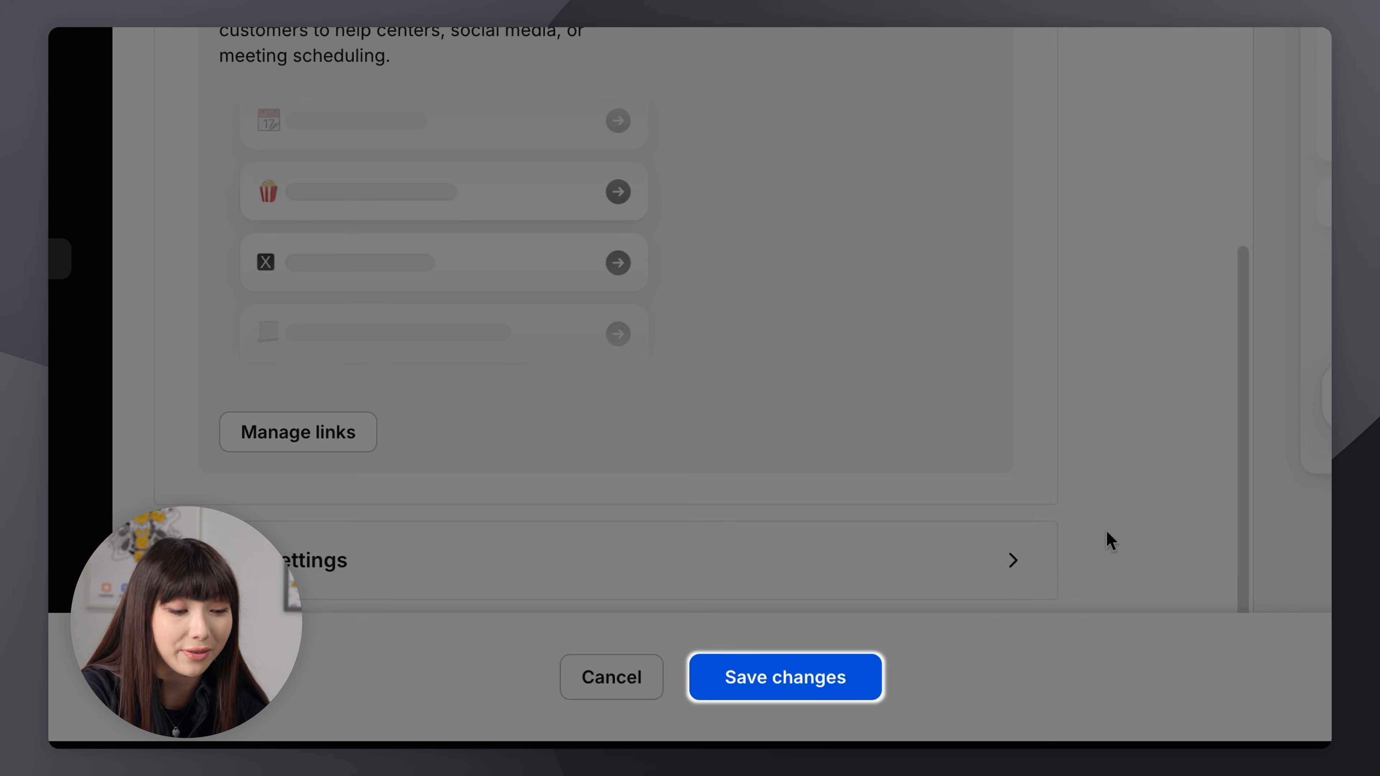
{"action": "left_click", "coordinate": [817, 678]}
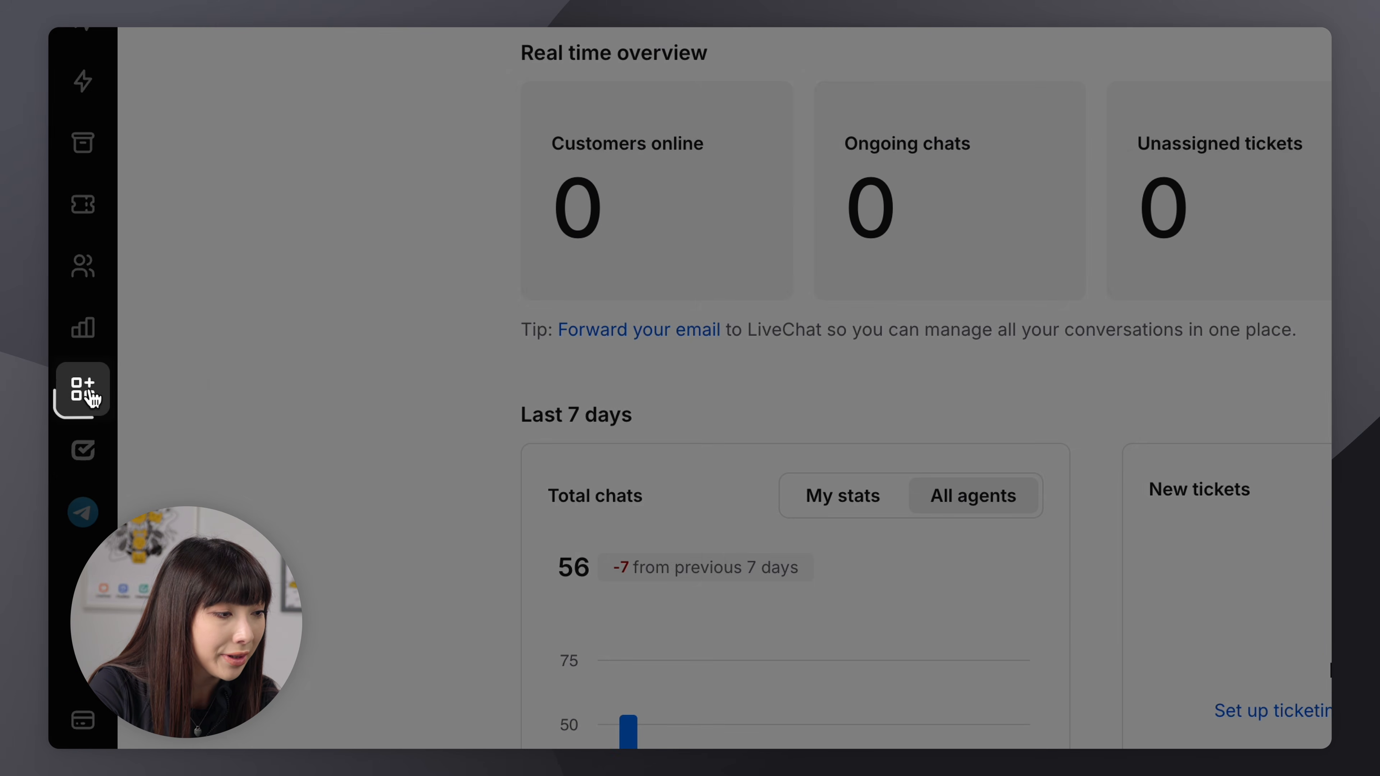
Open the Telegram for Business app settings and view its In-App Upgrades
{"action": "left_click", "coordinate": [87, 394]}
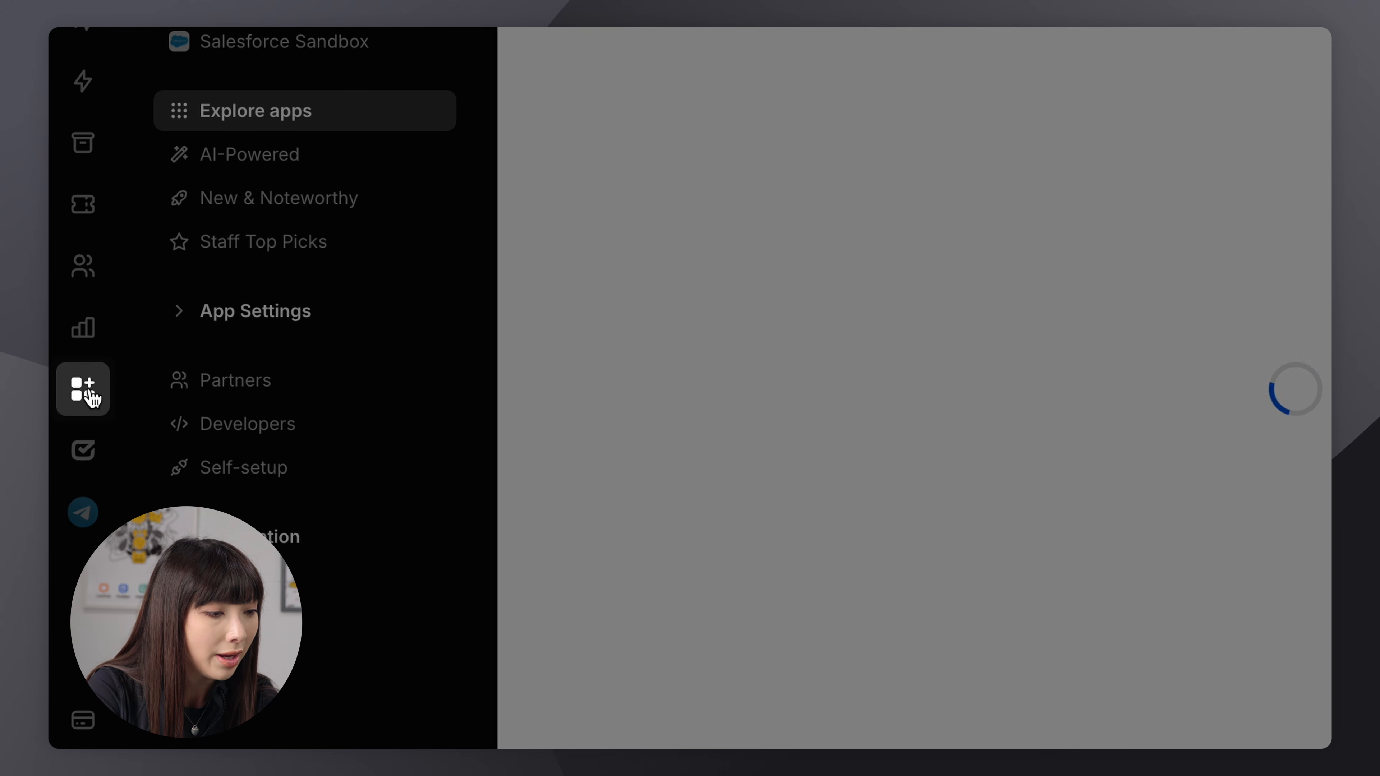
{"action": "left_click", "coordinate": [255, 312]}
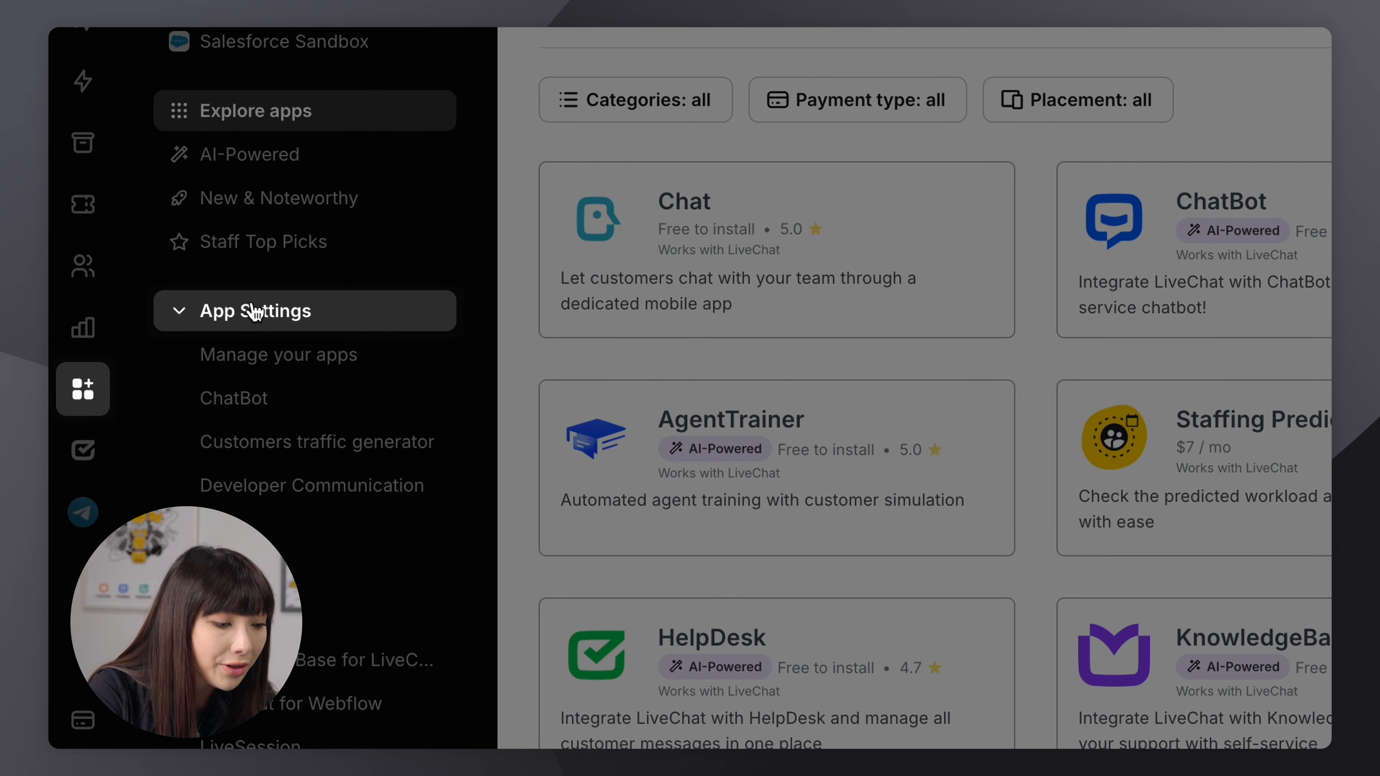
{"action": "scroll", "coordinate": [254, 312], "scroll_direction": "down", "scroll_amount": 8}
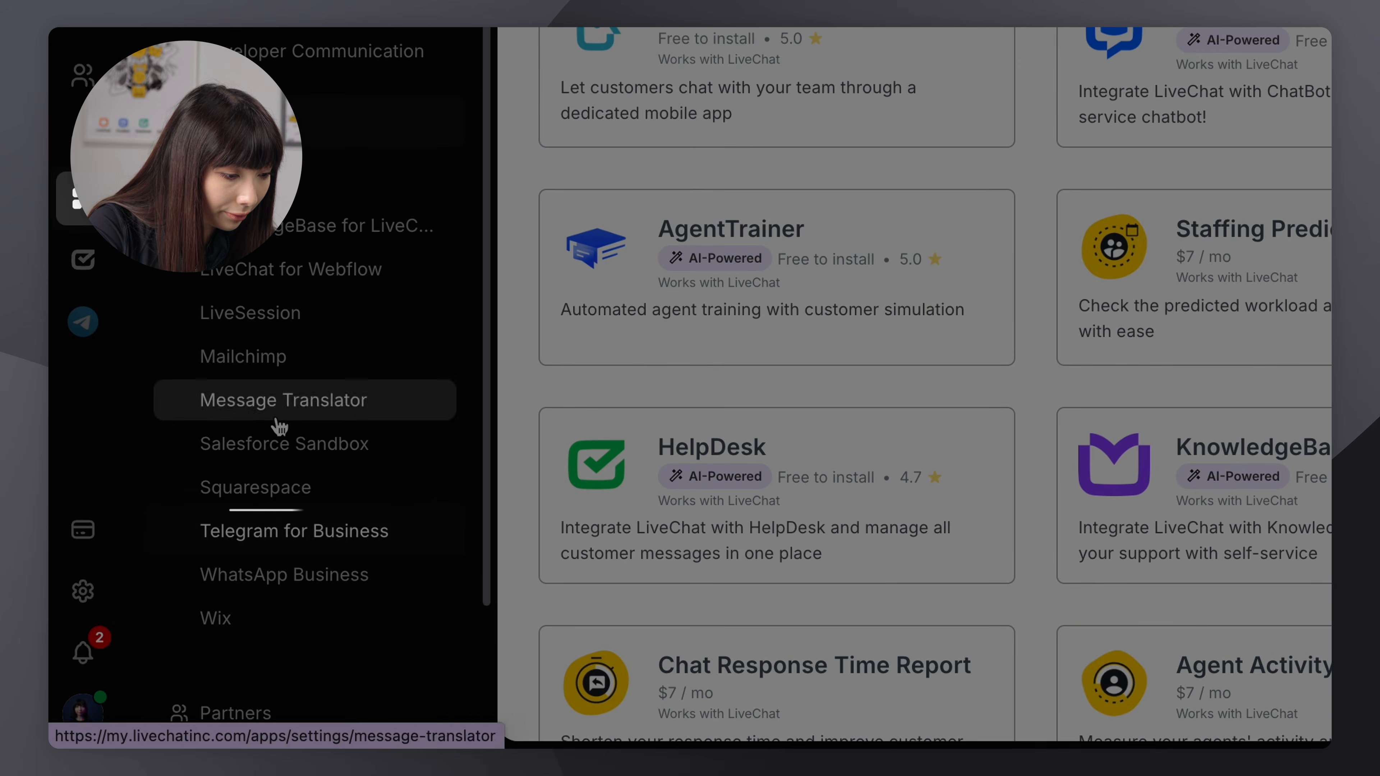
{"action": "left_click", "coordinate": [295, 535]}
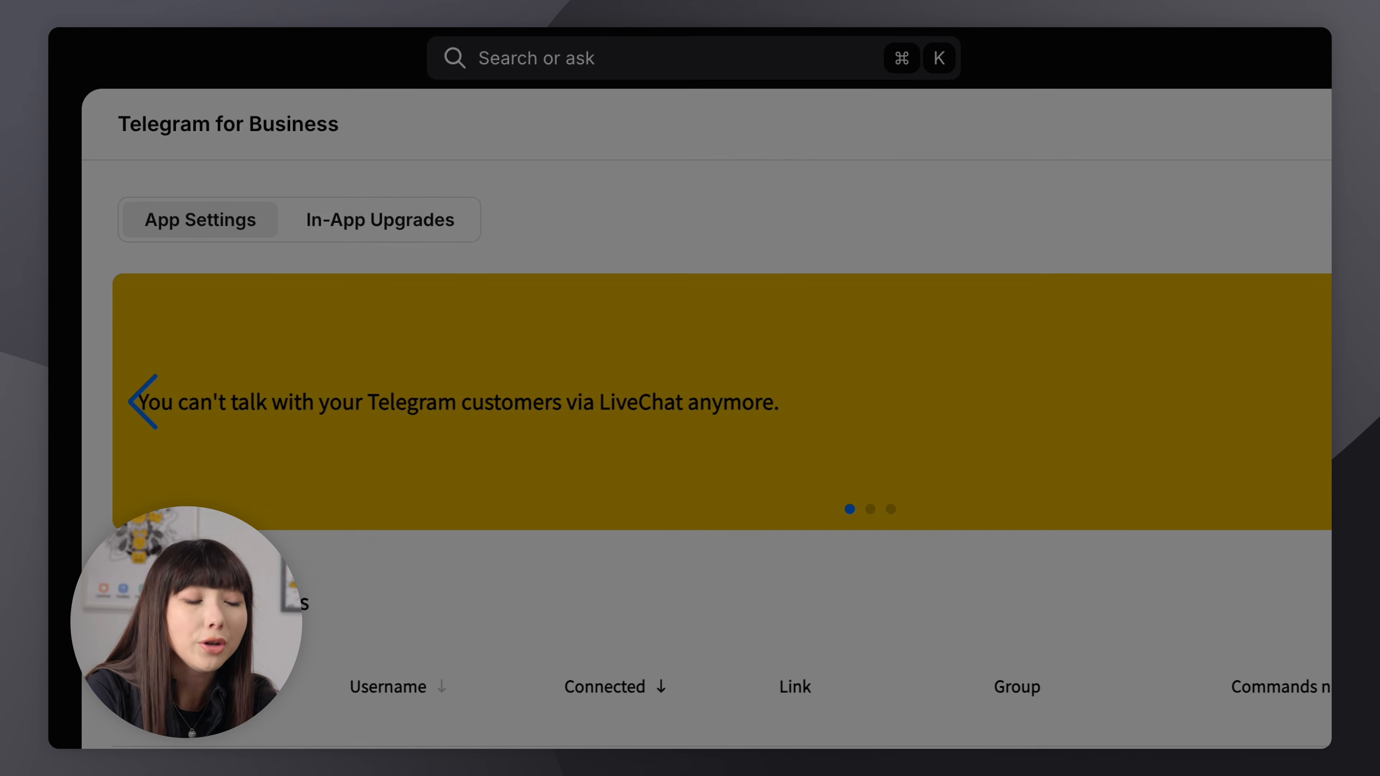
{"action": "left_click", "coordinate": [396, 220]}
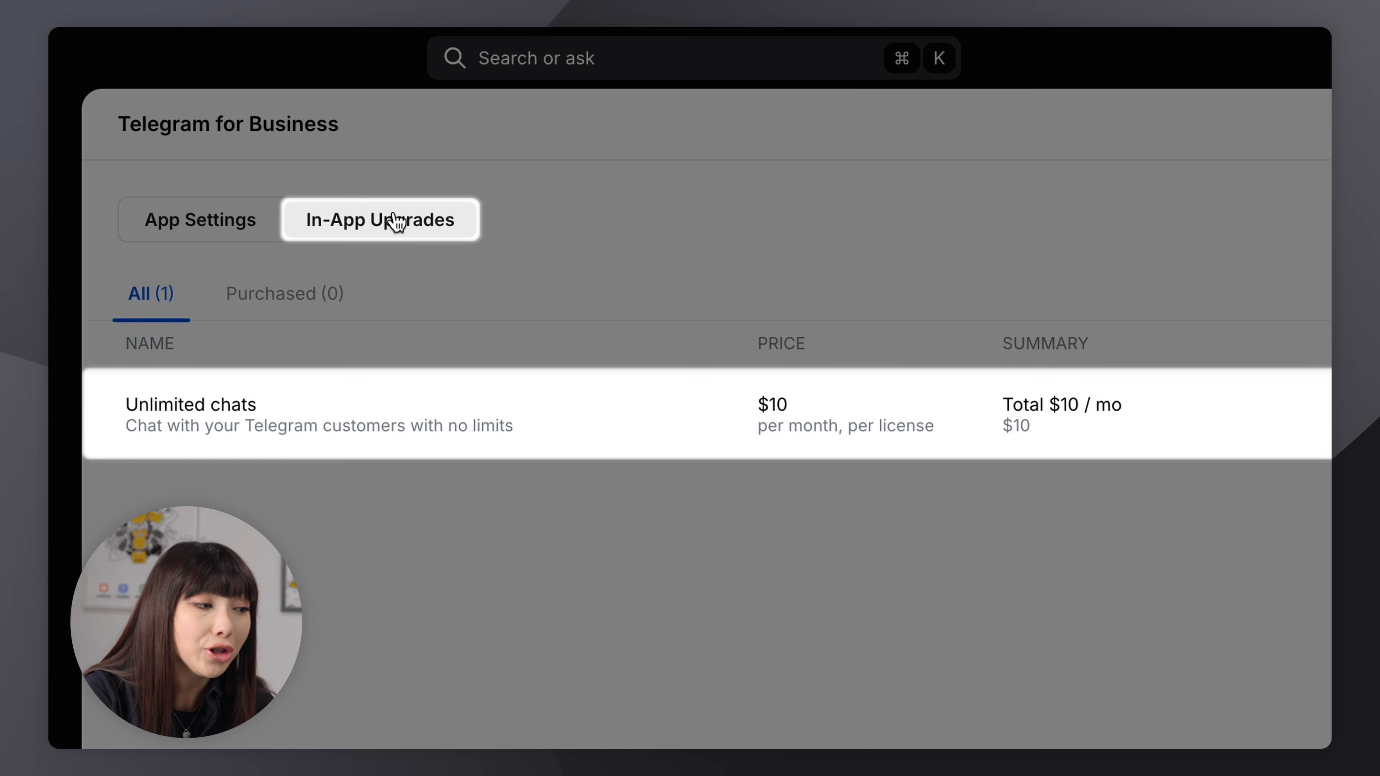